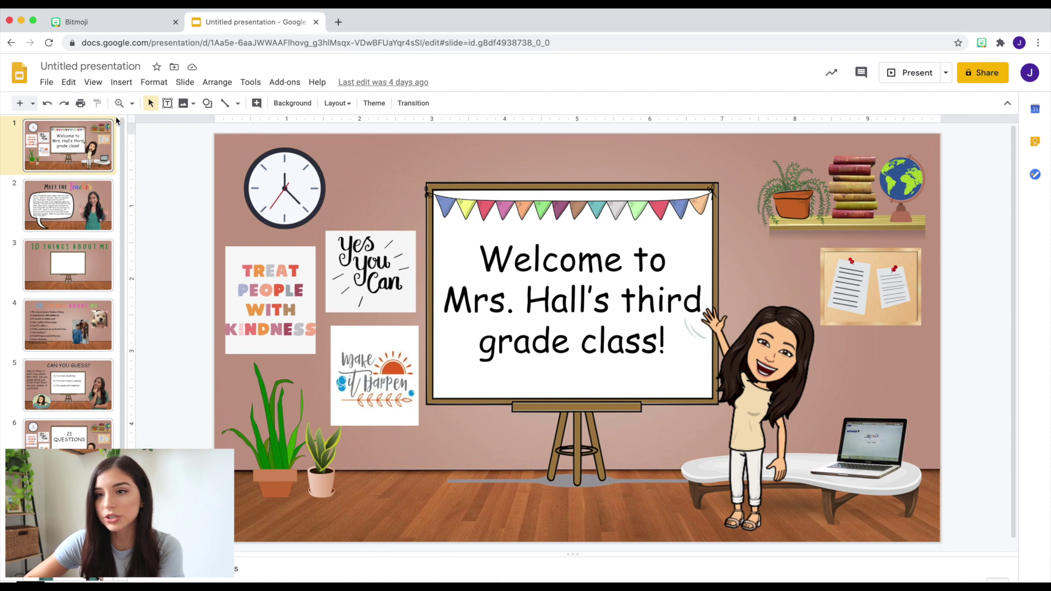
- Look through the Bitmoji website from its header down to the Bitmoji for Chrome option
left_click(133, 29)
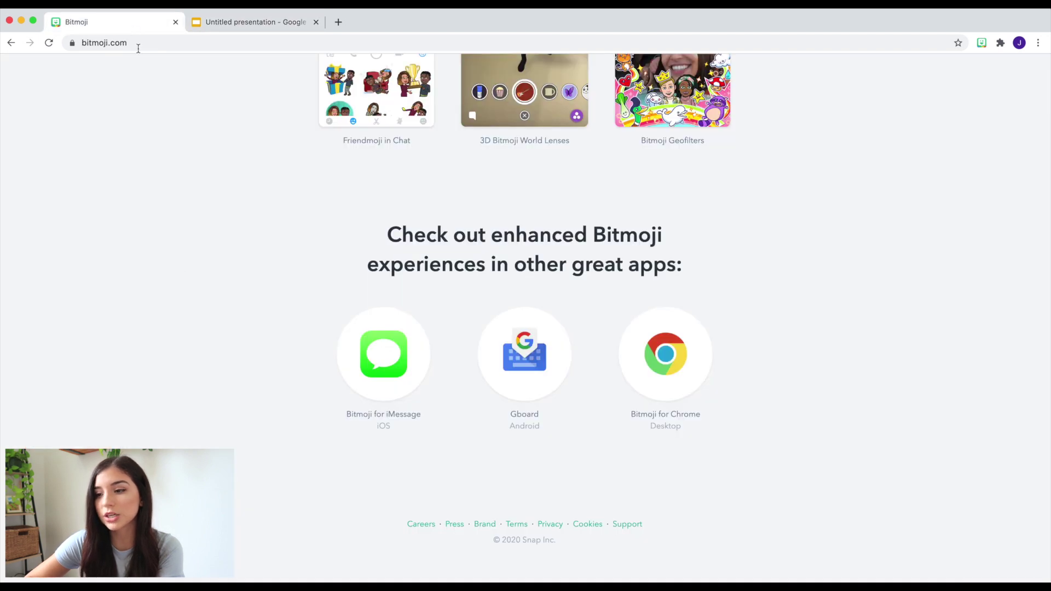
scroll(182, 289, "up", 10)
scroll(181, 291, "up", 10)
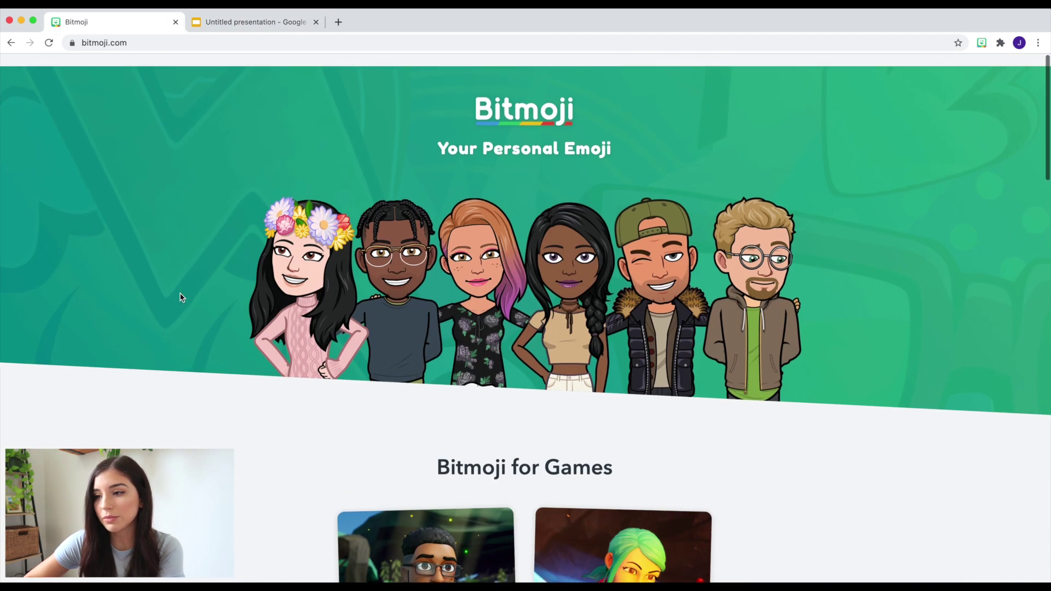
scroll(525, 317, "down", 15)
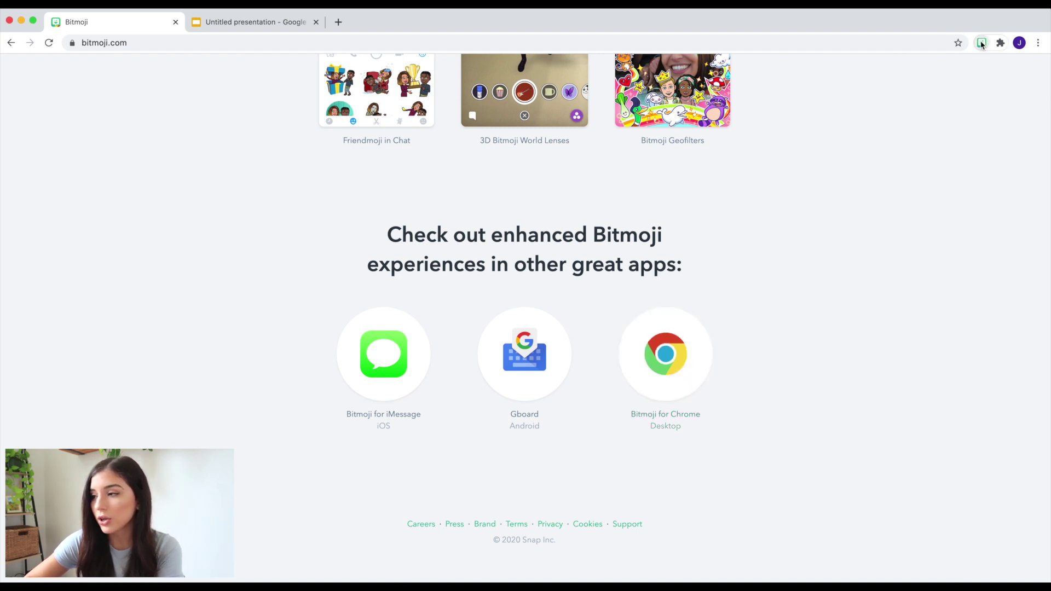
- Try out the Bitmoji reading in a purple beanbag on the welcome slide, placing it in front of the easel, and delete it
left_click(239, 22)
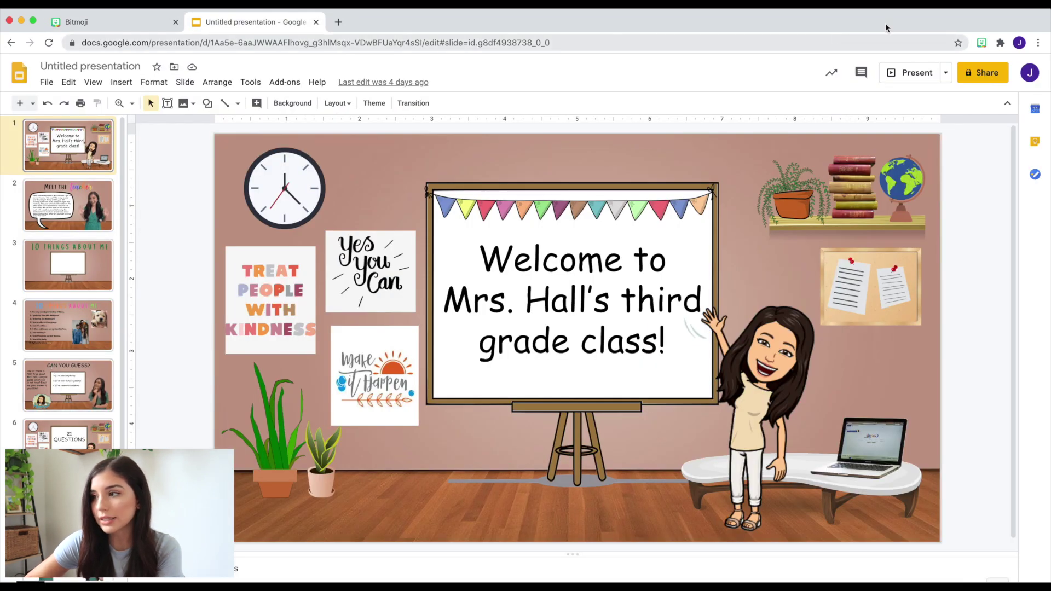
left_click(983, 43)
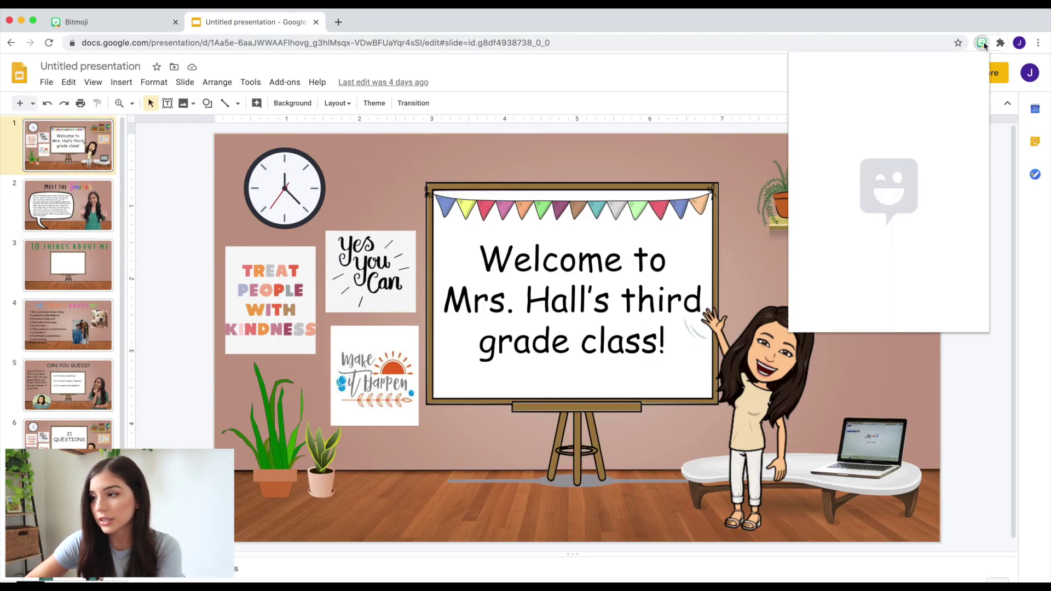
scroll(918, 270, "down", 5)
scroll(918, 270, "up", 5)
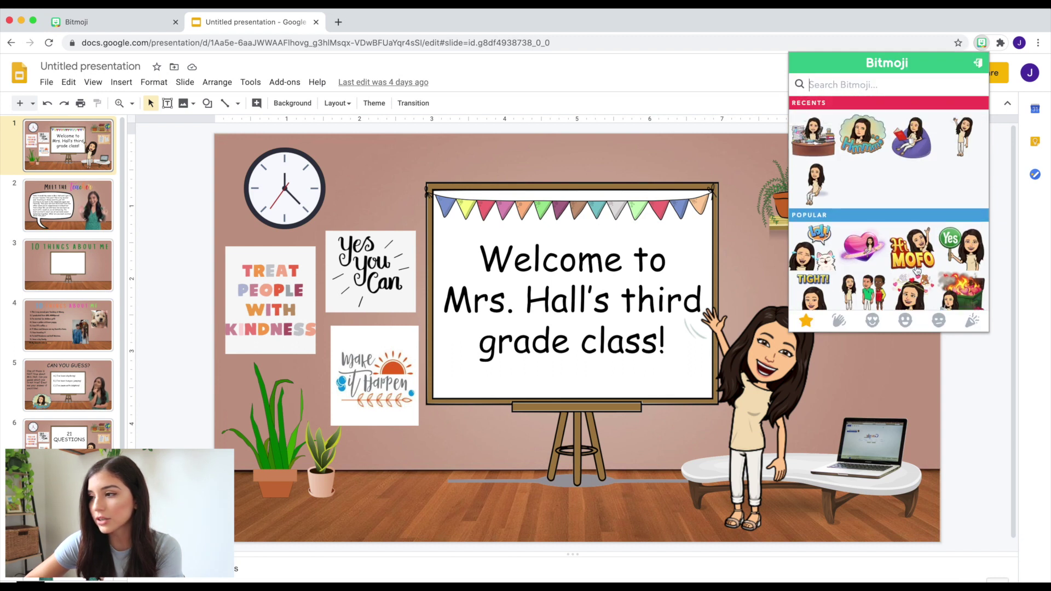
left_click_drag(923, 140, 667, 383)
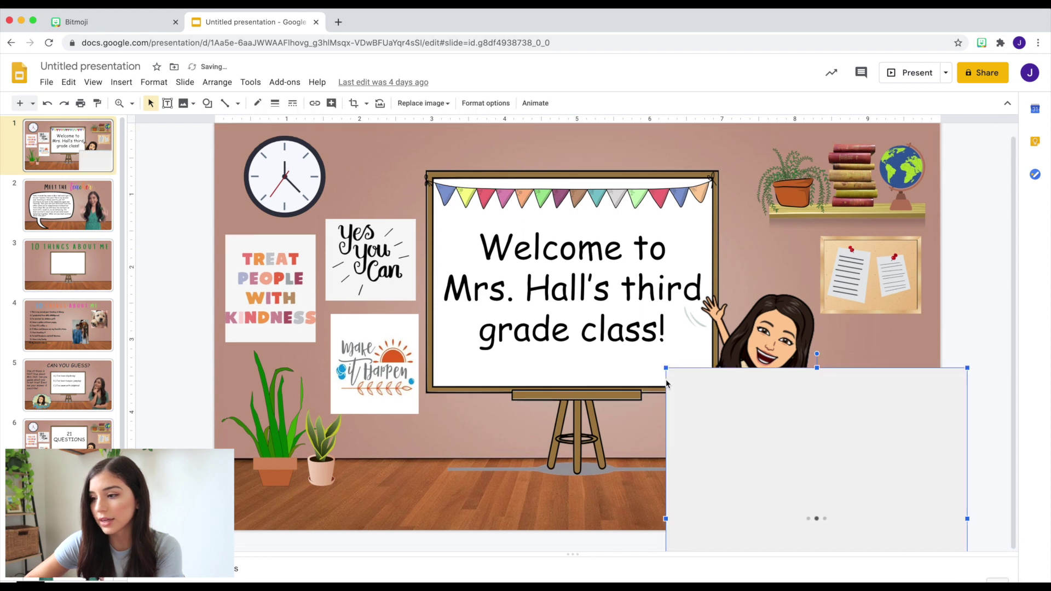
left_click_drag(864, 394, 731, 252)
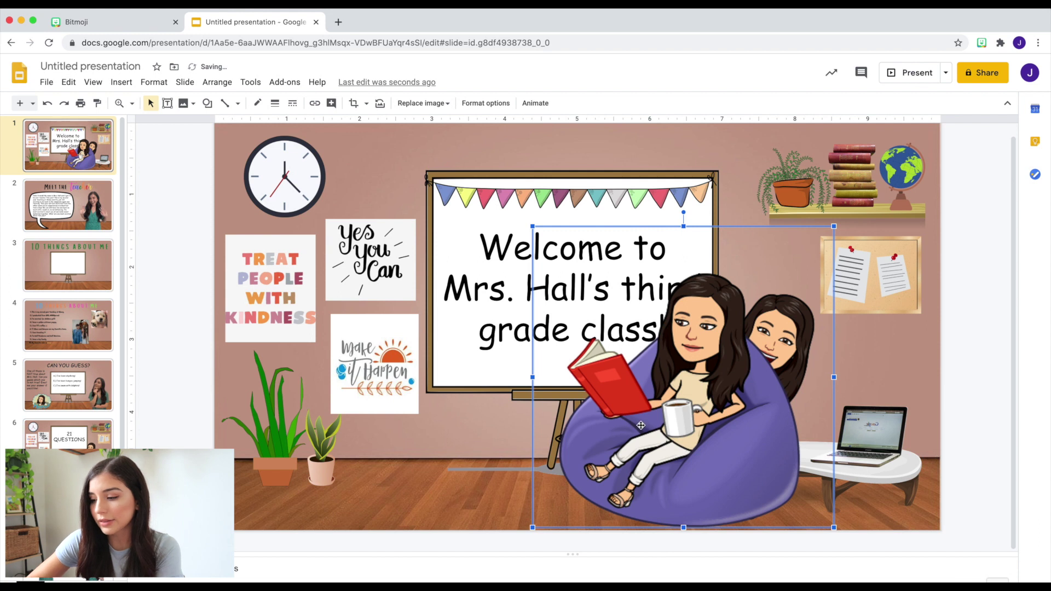
key("Delete")
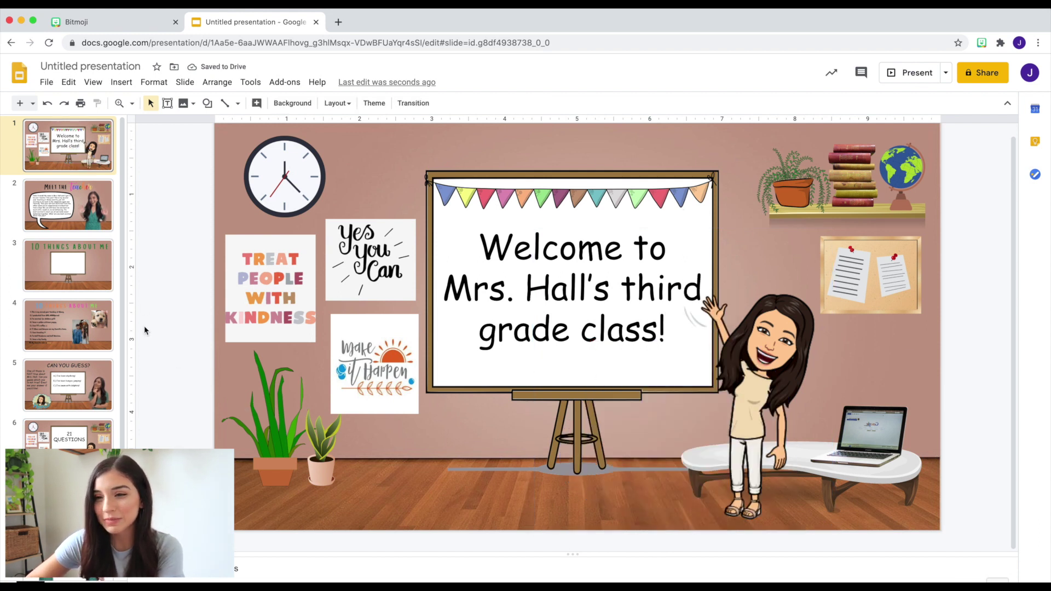
- View the Meet the Teacher slide, and open unscreen.com in a new browser tab
scroll(142, 309, "up", 1)
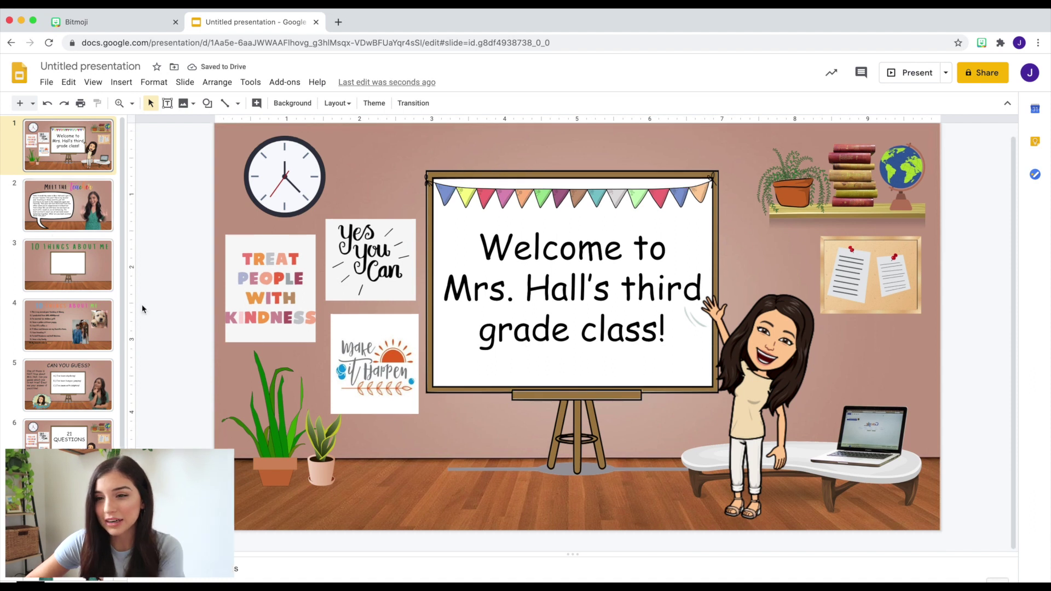
left_click(38, 210)
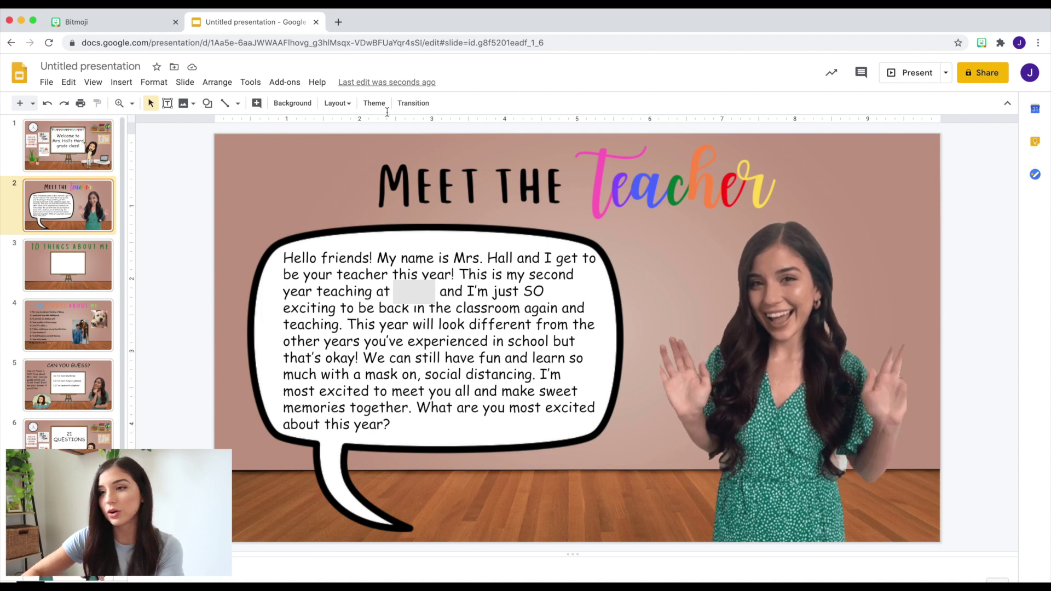
left_click(338, 21)
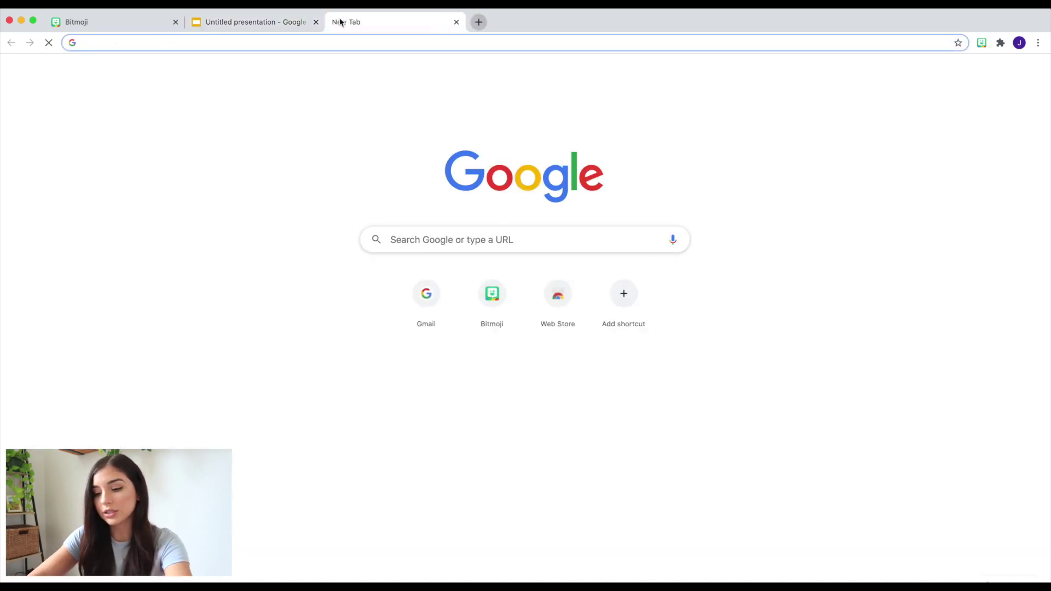
type("unscreen.com")
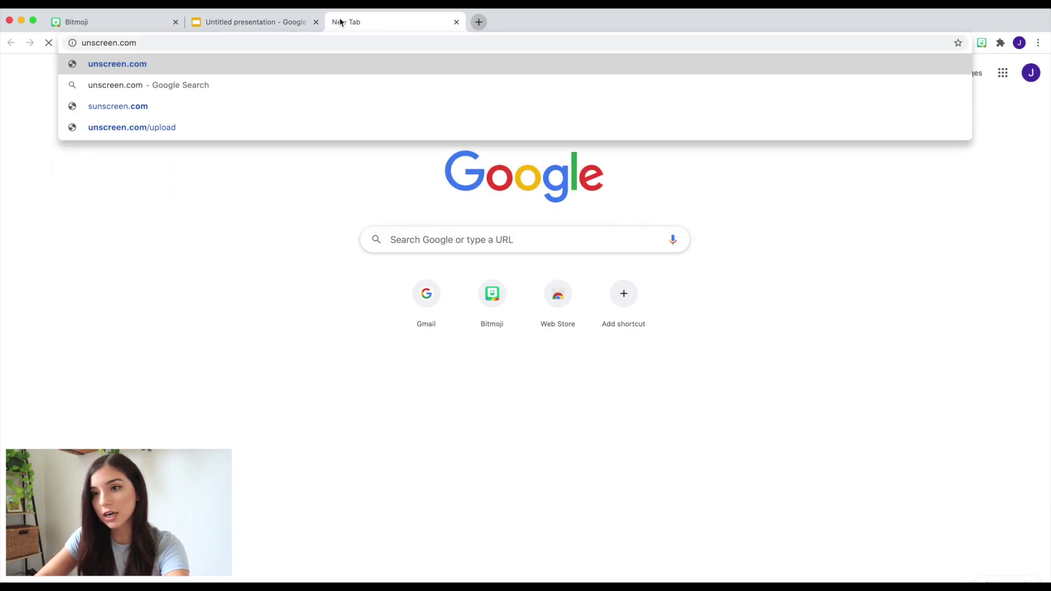
key("Return")
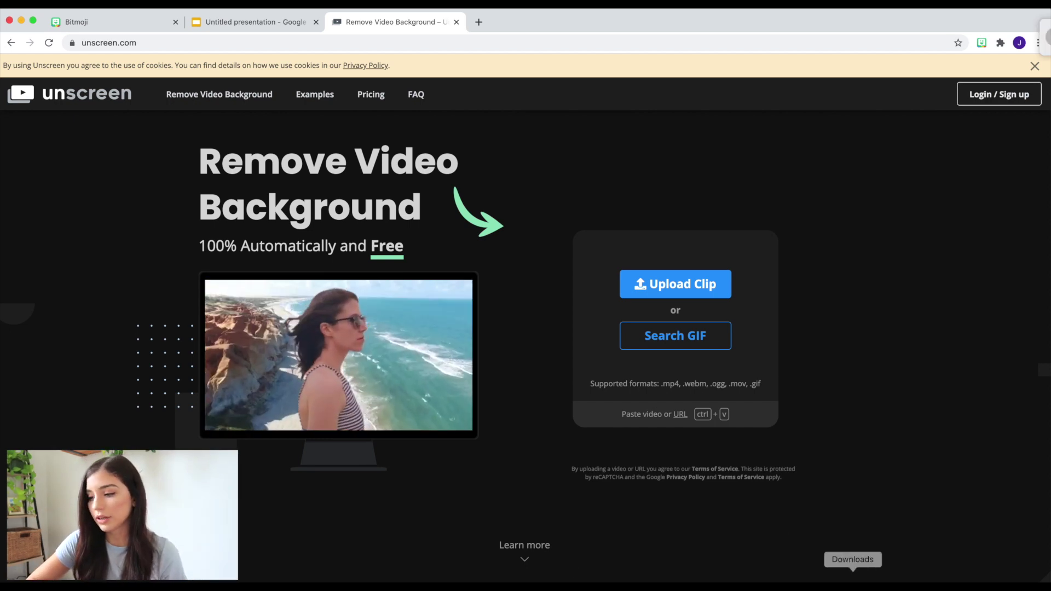
- Upload the downloaded clip IMG_2156 2.mov to Unscreen for background removal and download the result as a GIF
left_click(853, 585)
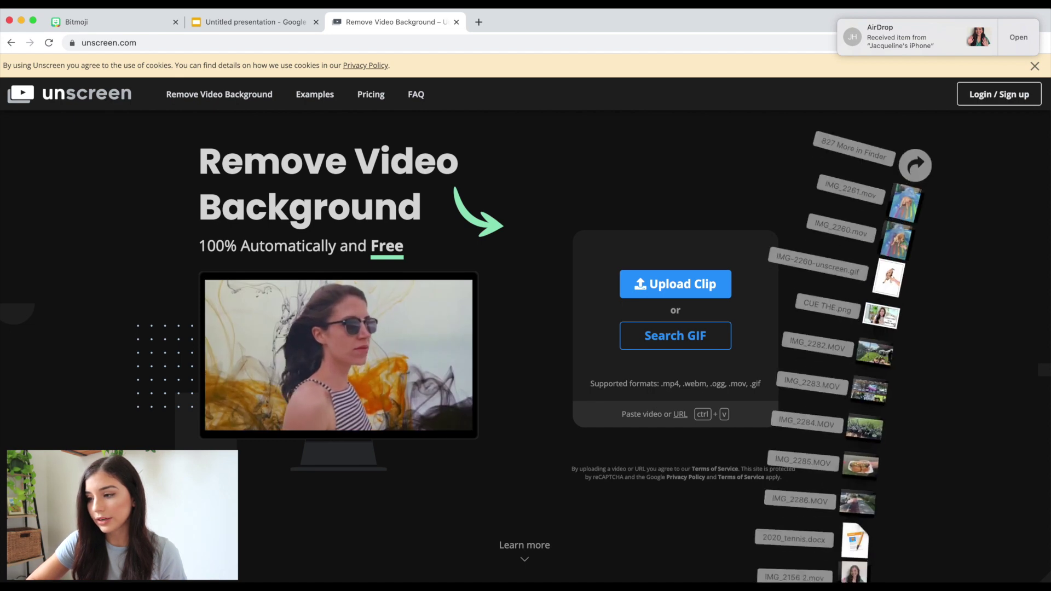
left_click_drag(864, 426, 684, 312)
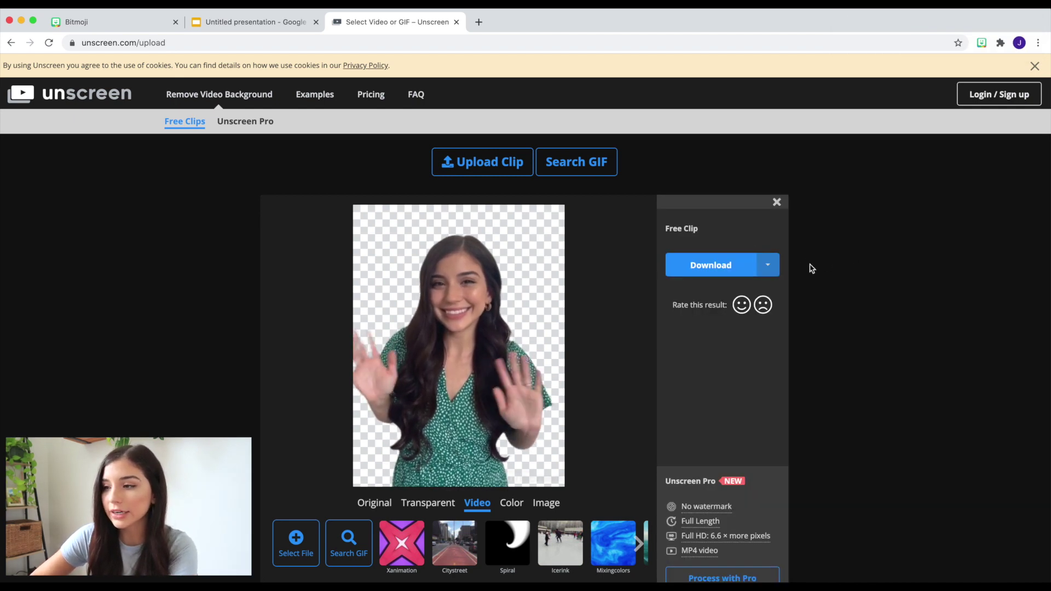
left_click(769, 265)
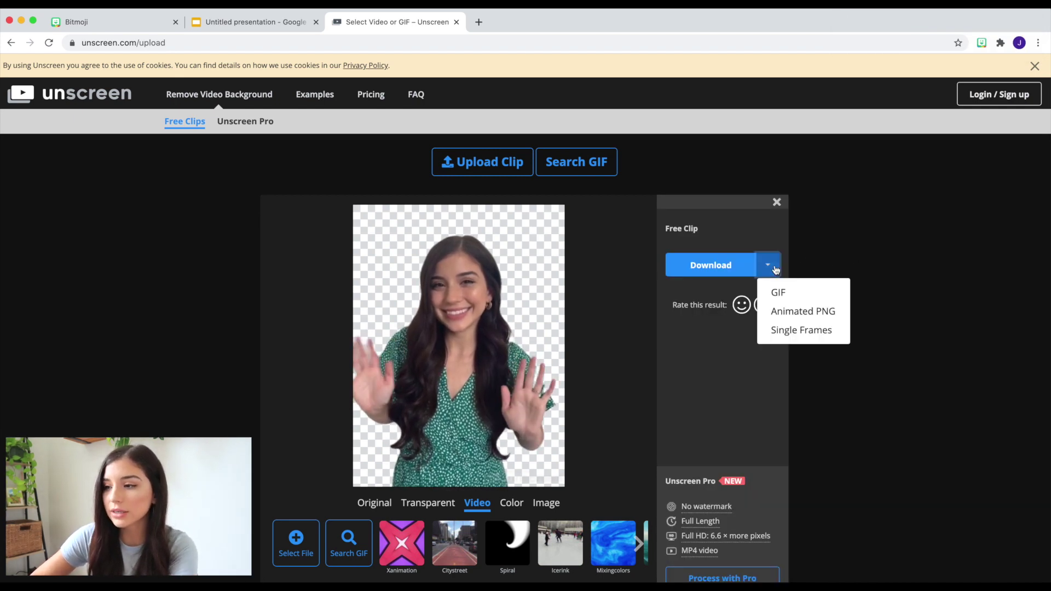
left_click(779, 294)
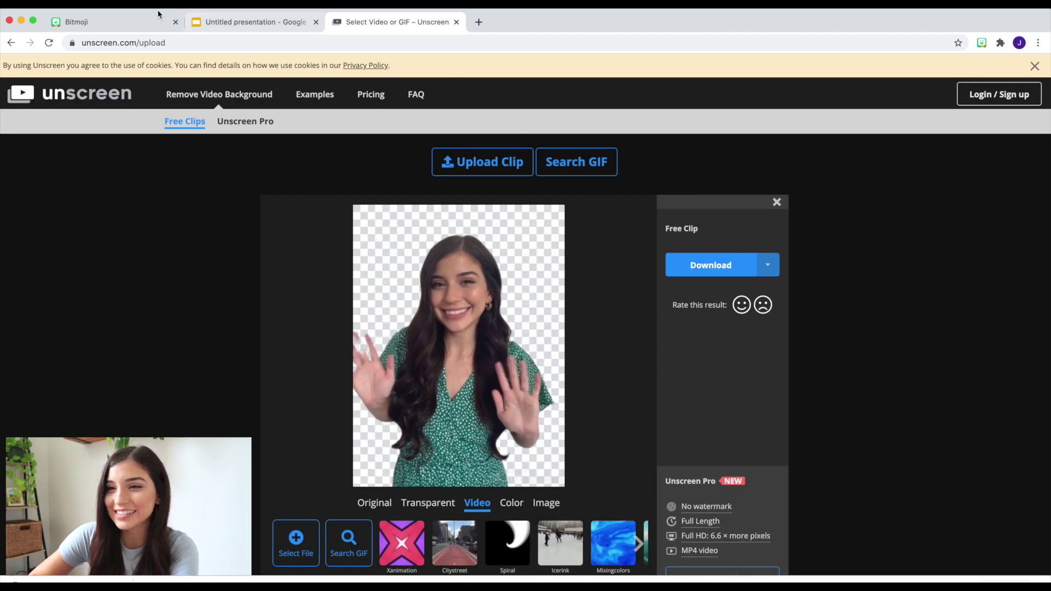
- Insert the downloaded IMG-2156-2-unscreen.gif onto the blank slide of the classroom presentation
left_click(241, 22)
left_click(857, 585)
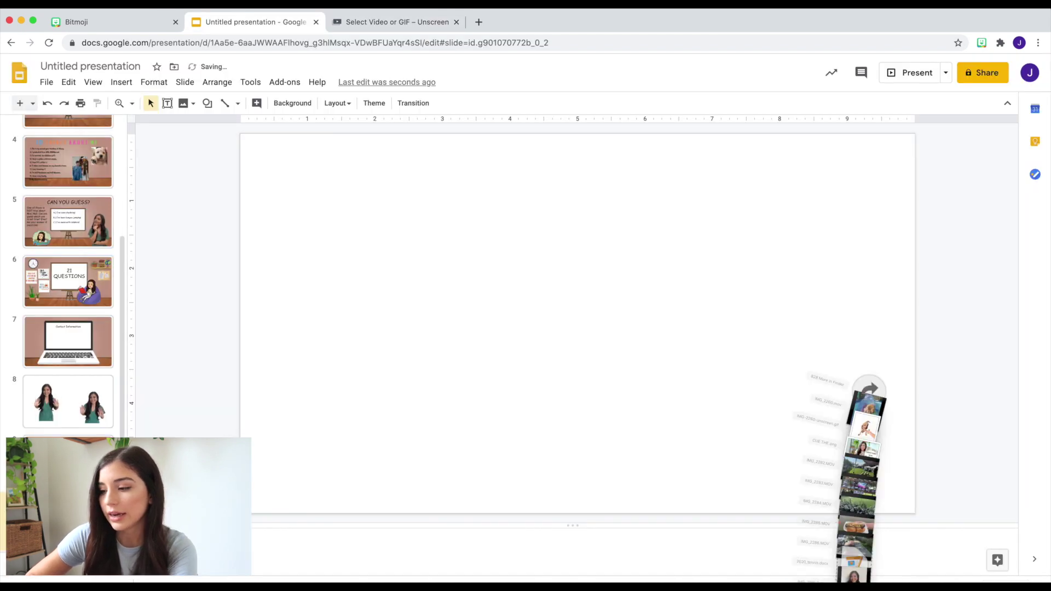
left_click(677, 398)
left_click(857, 585)
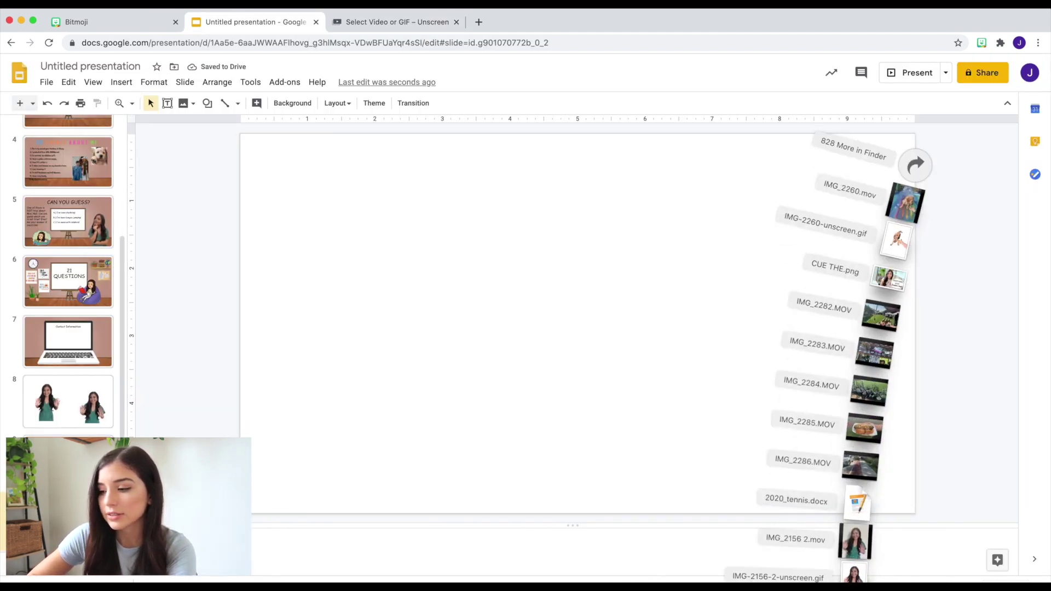
left_click_drag(854, 572, 678, 364)
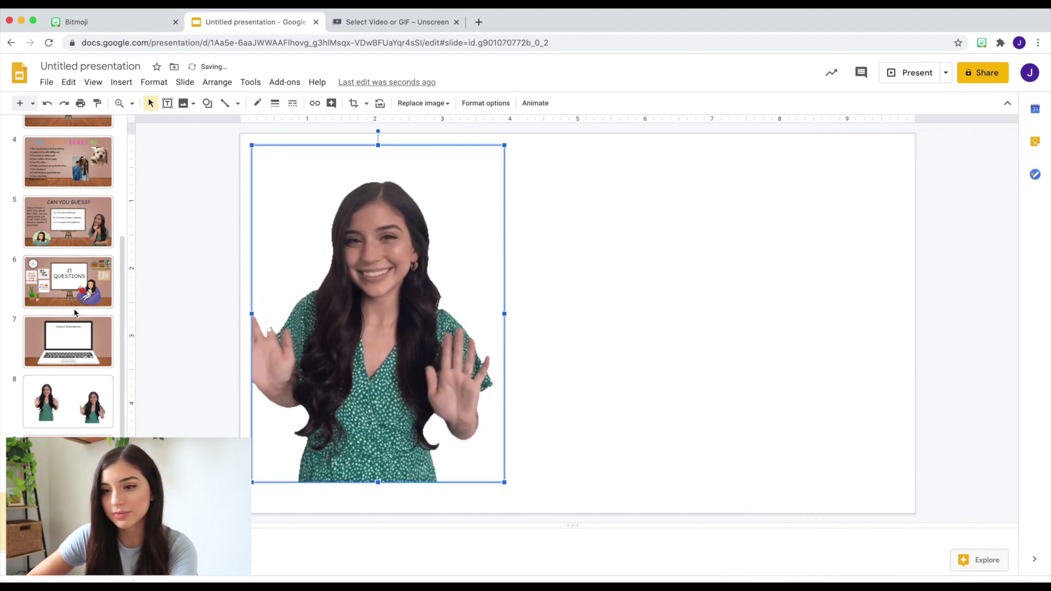
scroll(83, 230, "up", 3)
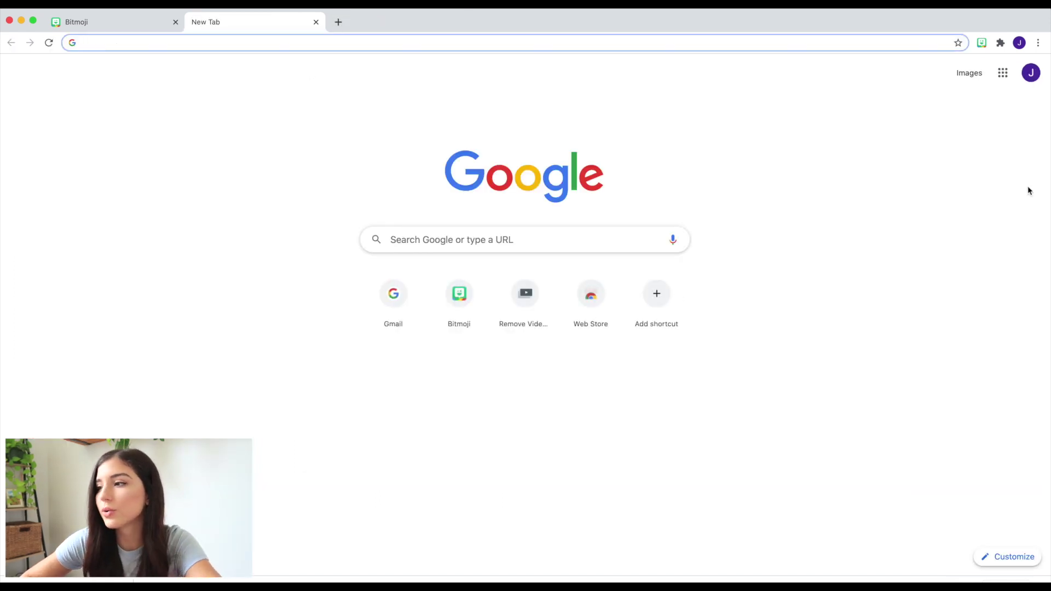
- Open Google Slides from the Google apps and create a blank presentation
left_click(1004, 74)
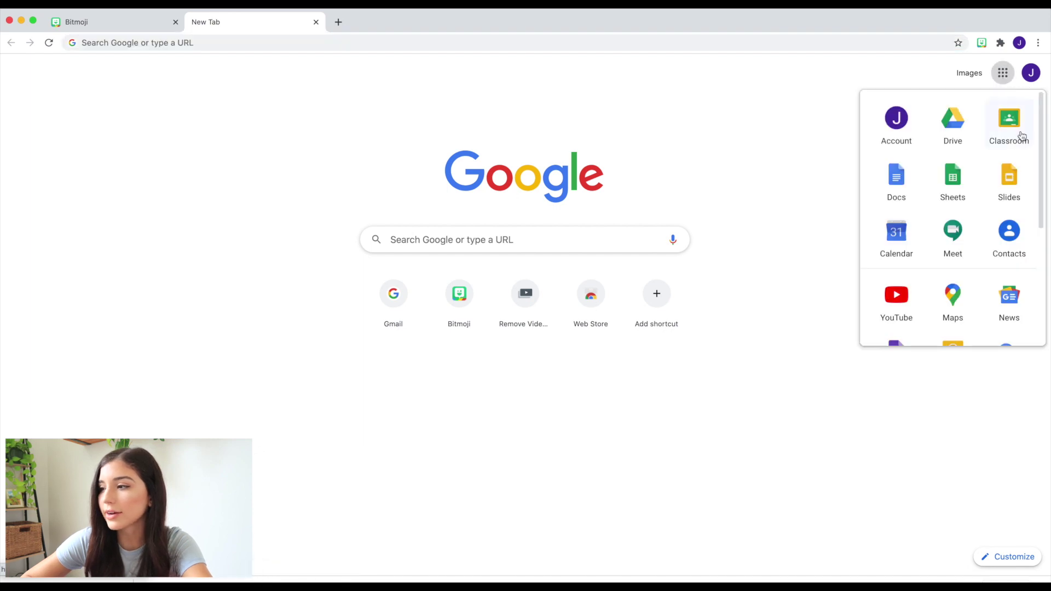
left_click(1023, 188)
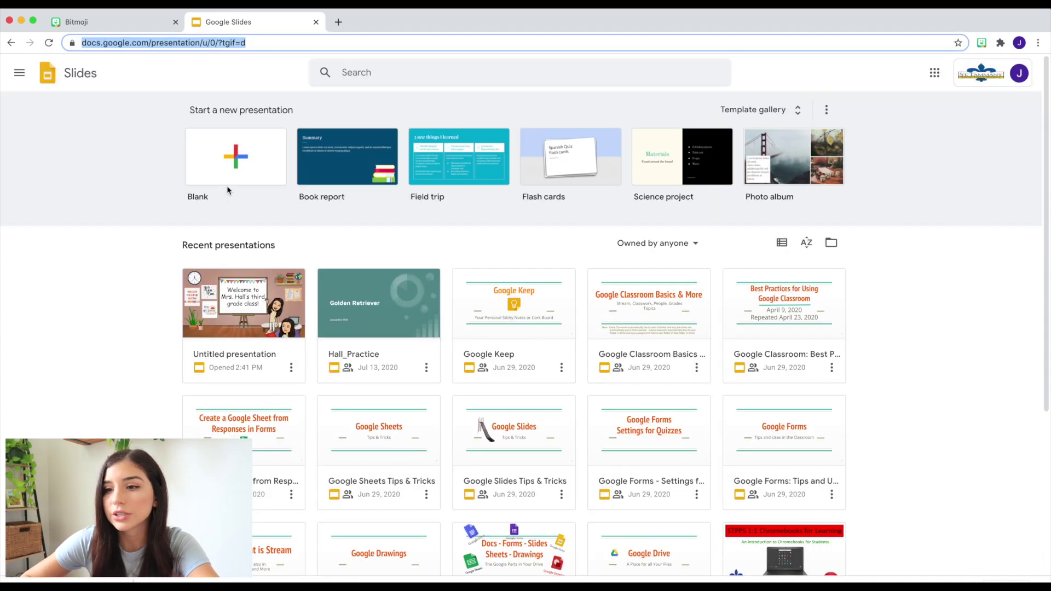
left_click(240, 171)
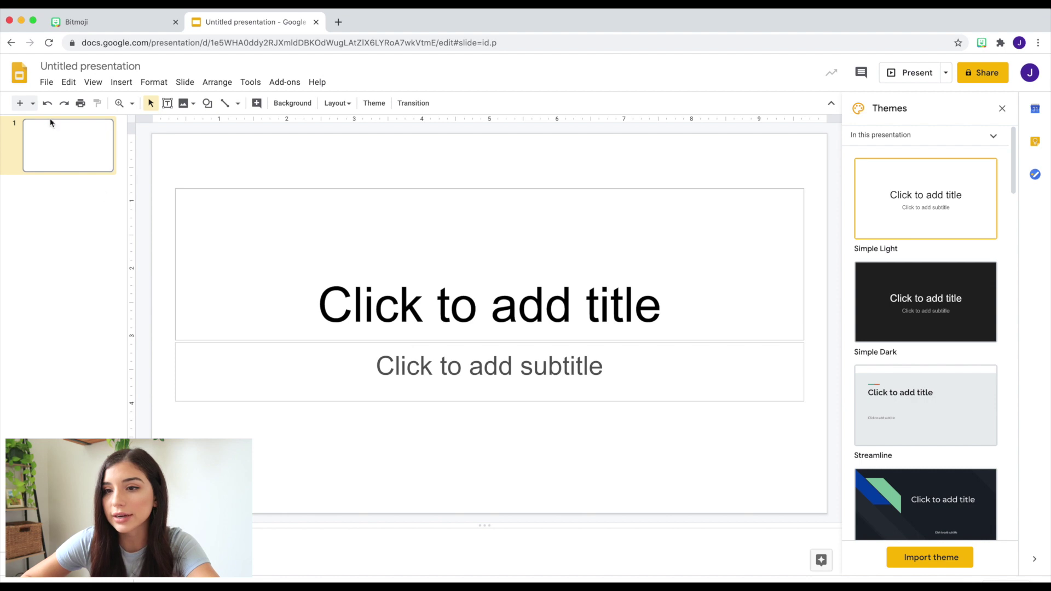
- Add a slide with the Blank layout and delete the original title slide
left_click(34, 104)
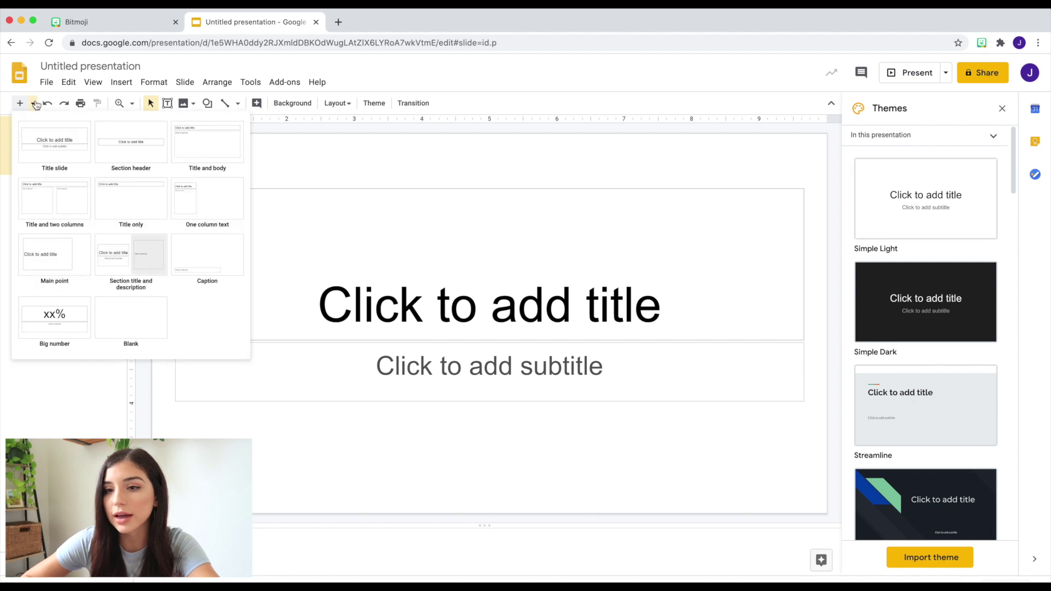
left_click(155, 318)
left_click(69, 173)
left_click(71, 211)
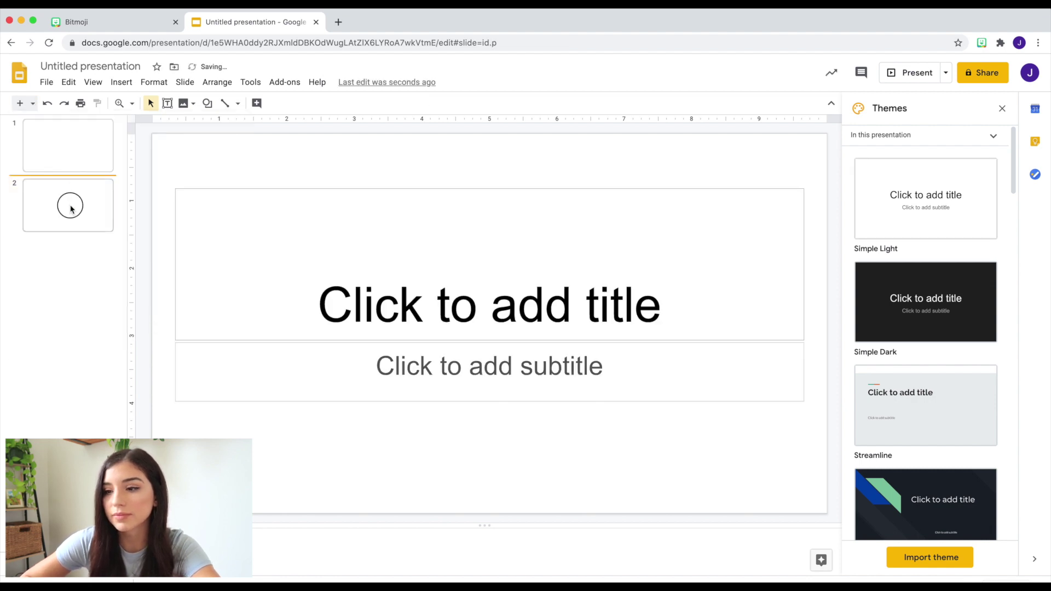
left_click(74, 149)
key("Delete")
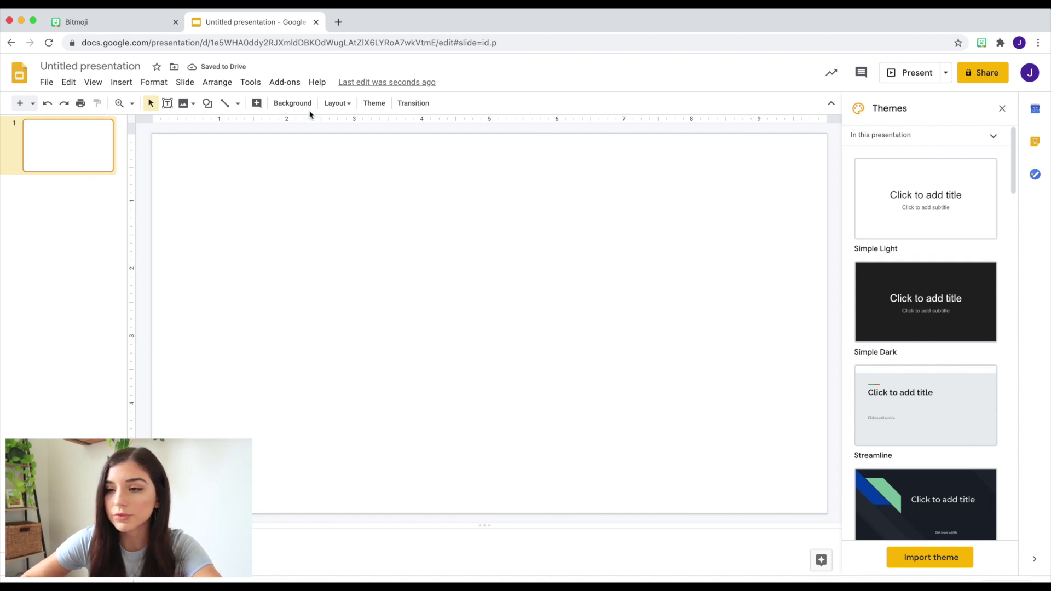
- Search Google images for "floor and wall" to find a background image for the blank slide
left_click(293, 103)
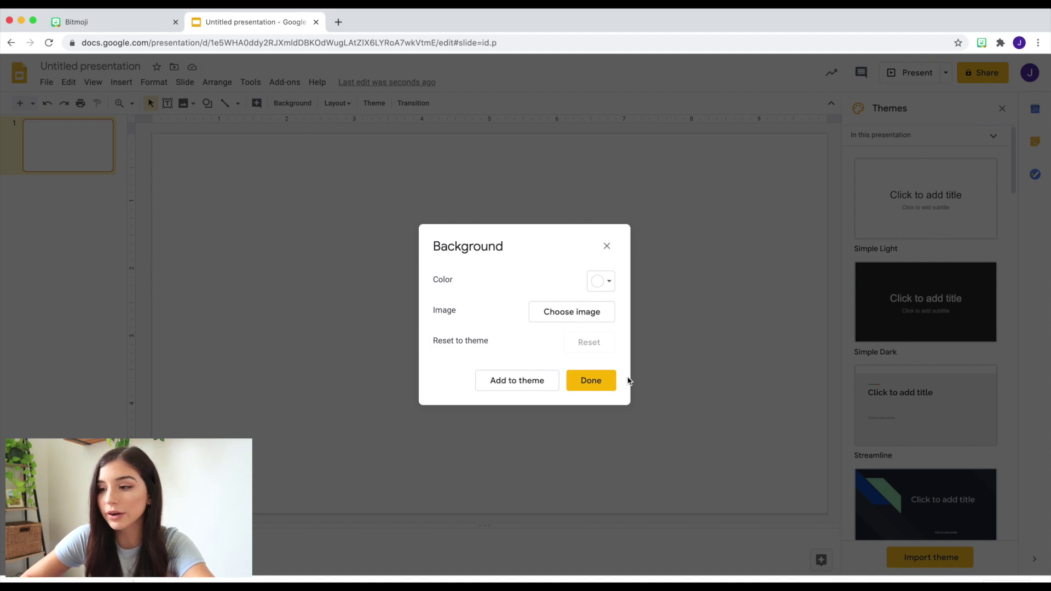
left_click(562, 320)
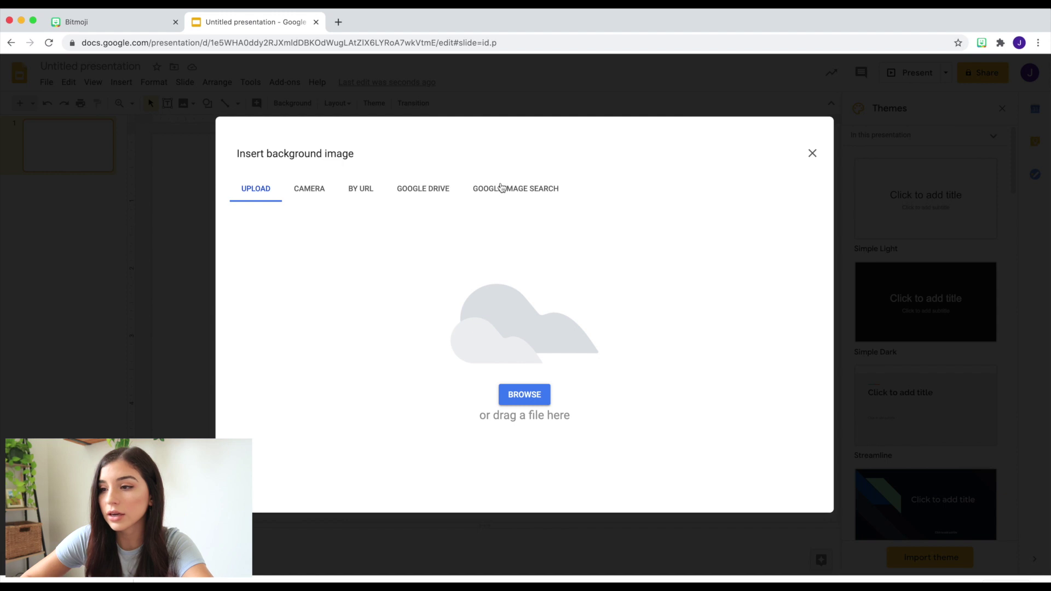
left_click(527, 192)
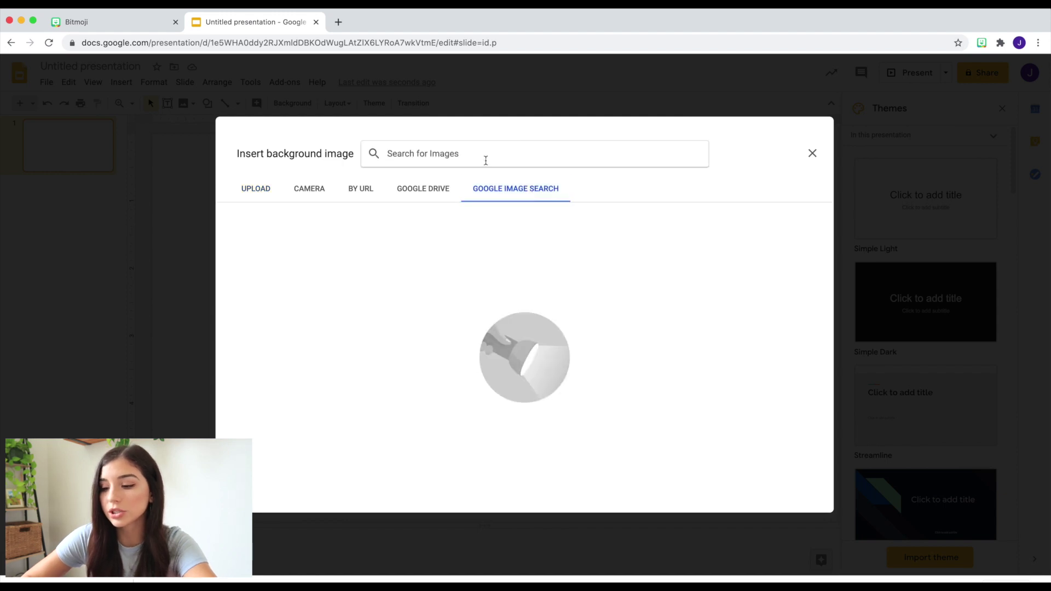
type("floor an")
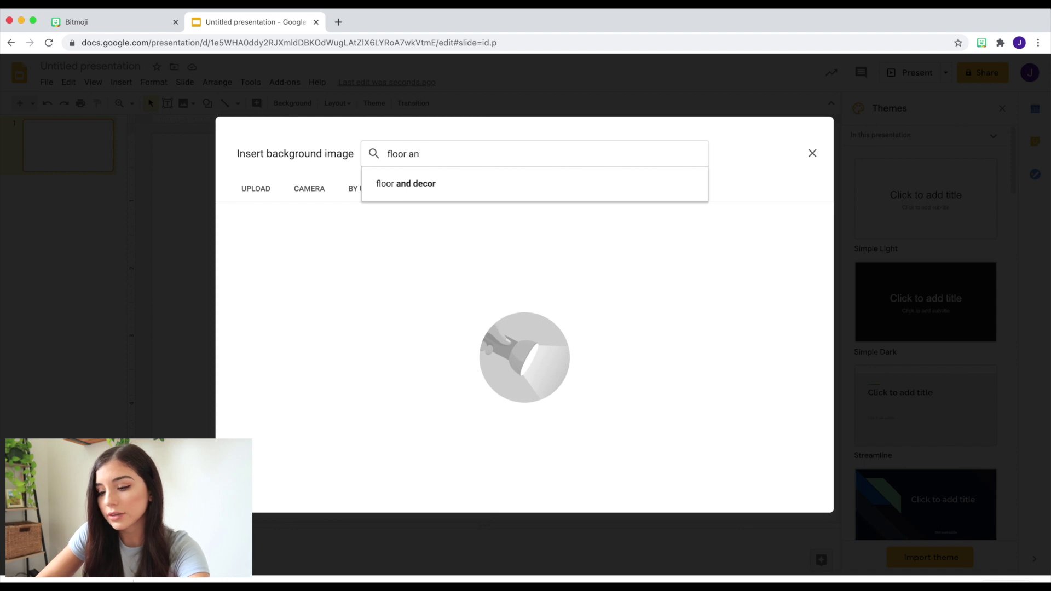
type("f wd w")
key("Return")
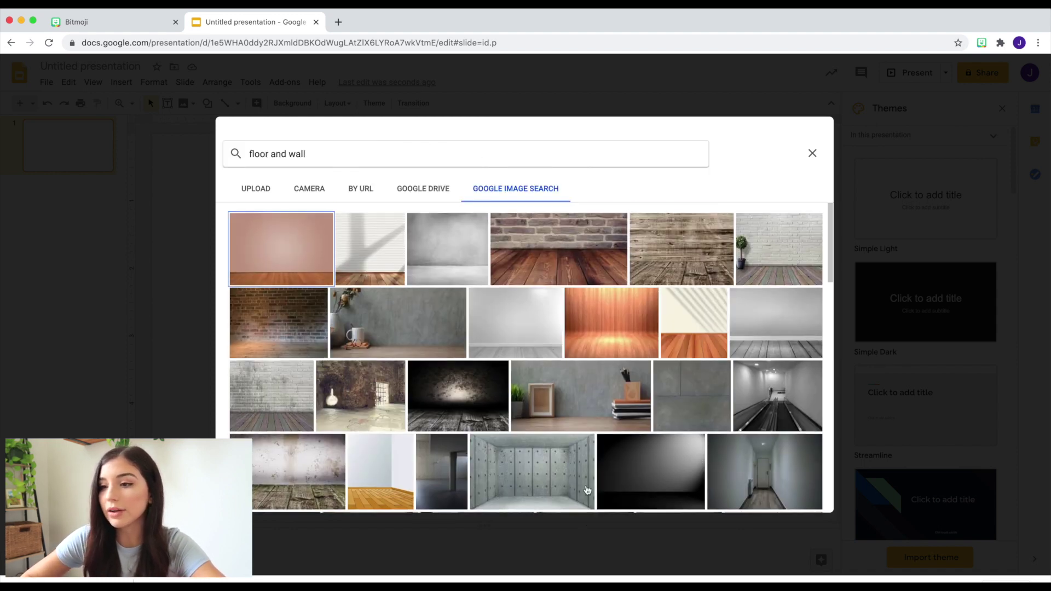
- Set the slide background to the image of a pink wall with a wooden floor
scroll(587, 490, "down", 5)
scroll(587, 490, "up", 5)
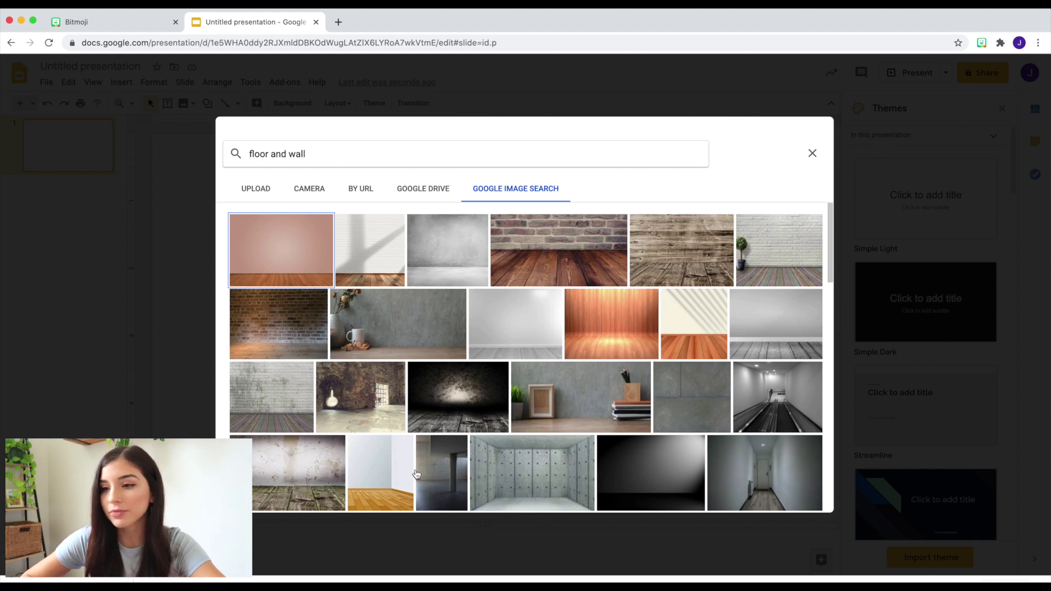
left_click(318, 248)
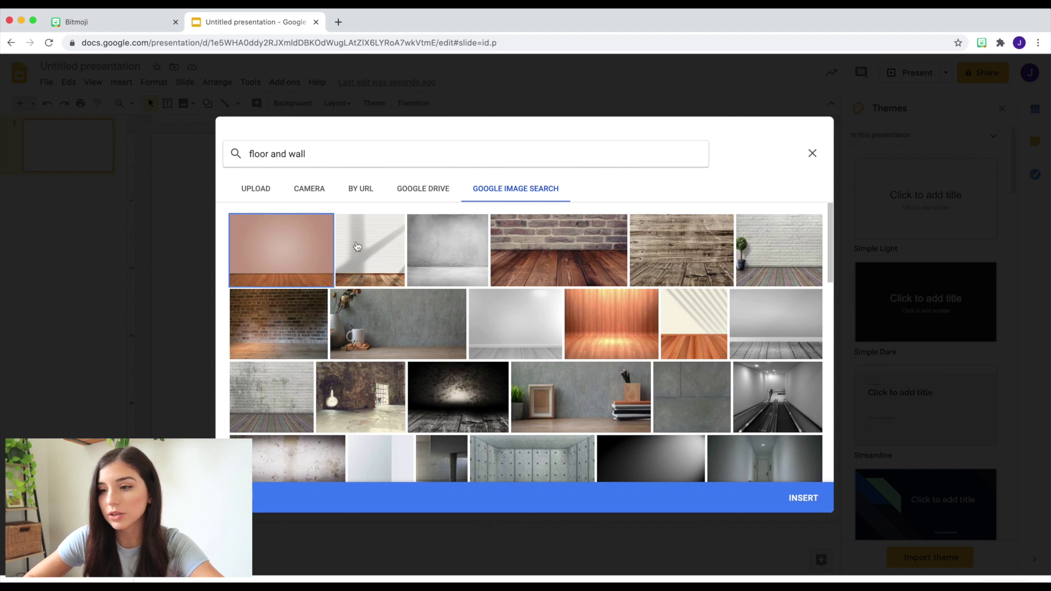
left_click(807, 496)
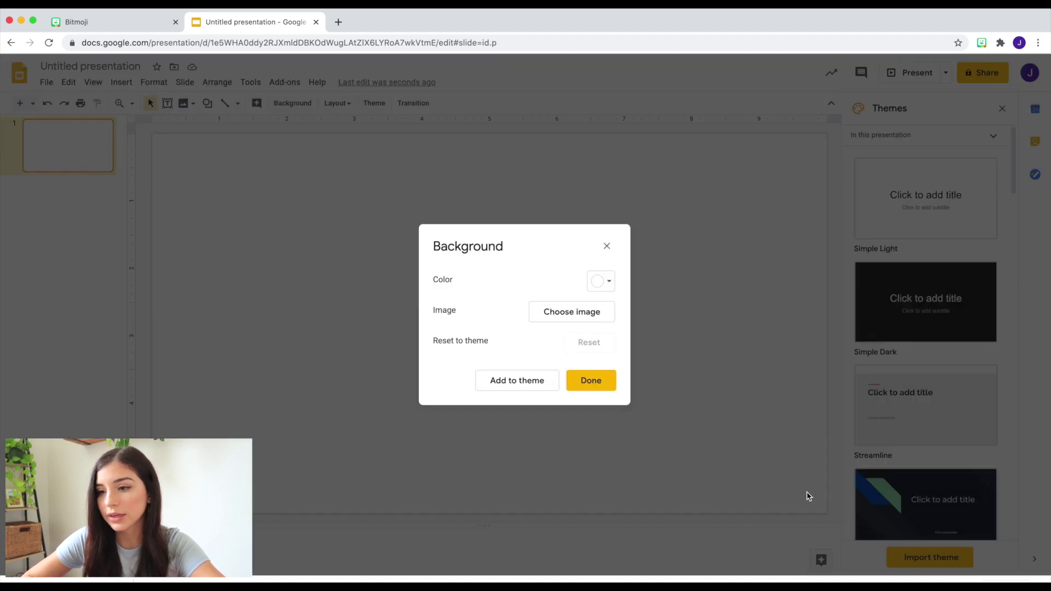
left_click(598, 387)
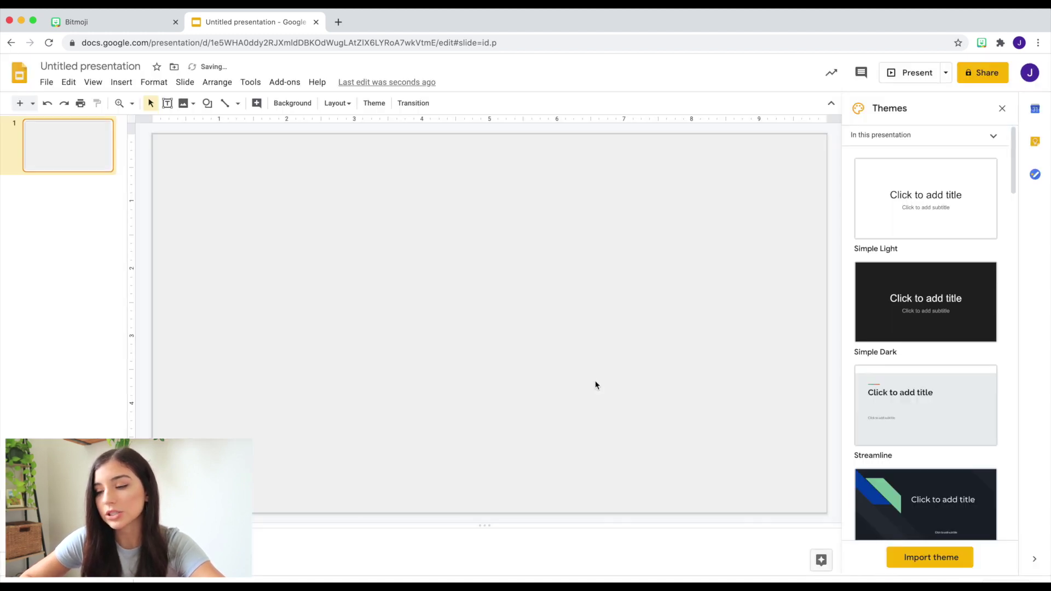
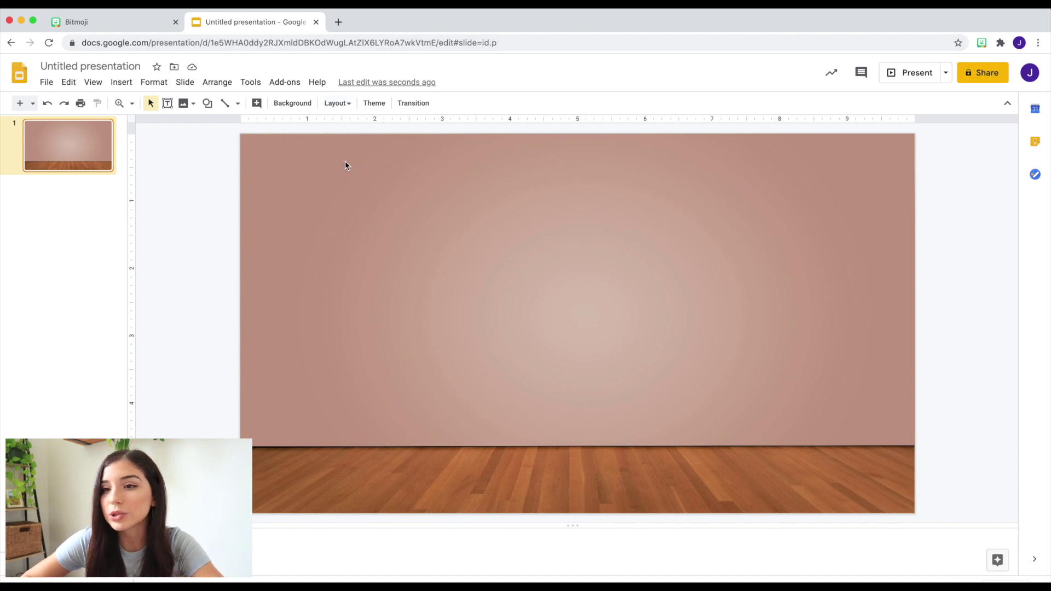
- Search the web for "transparent white board" images to insert on the slide
left_click(128, 83)
mouse_move(134, 104)
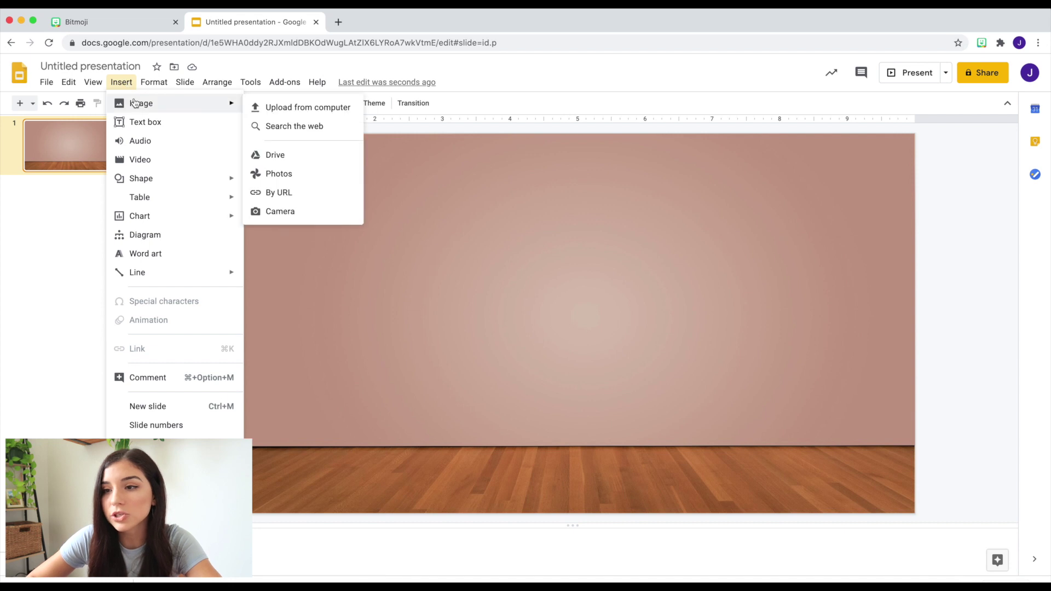
left_click(294, 127)
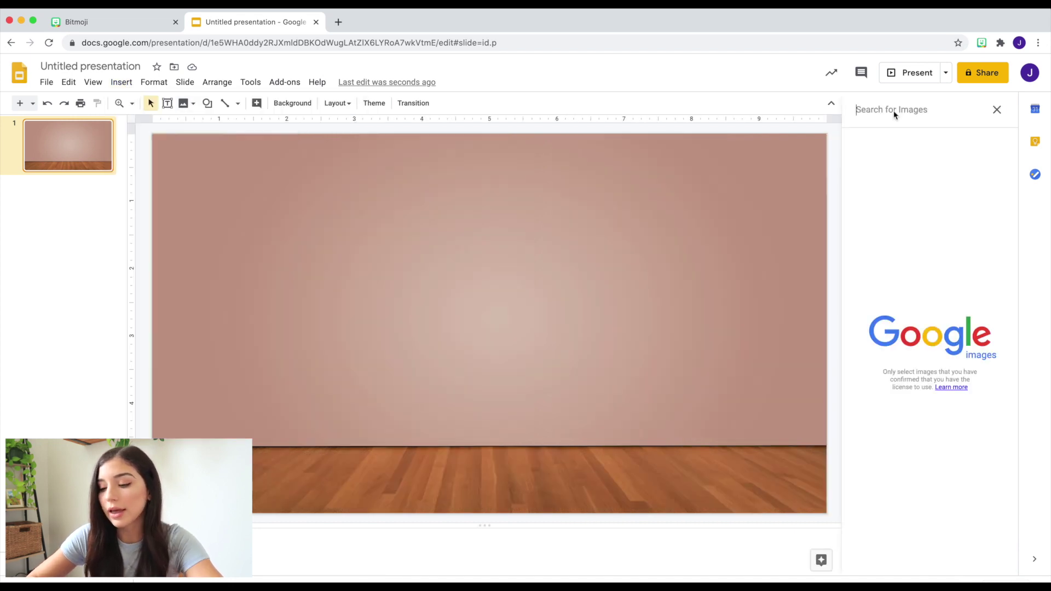
type("transparent")
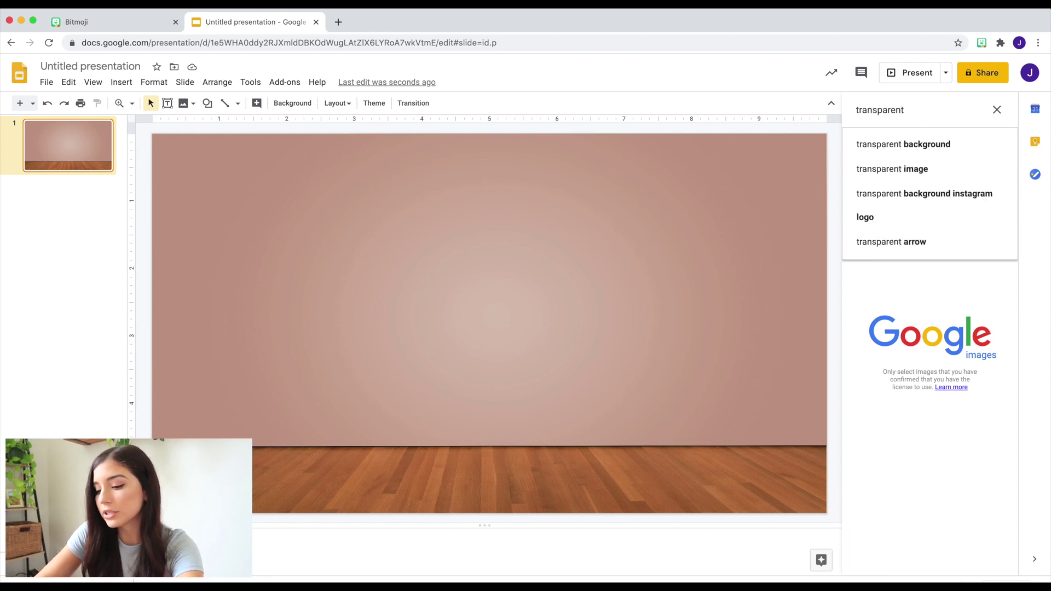
type(" white board")
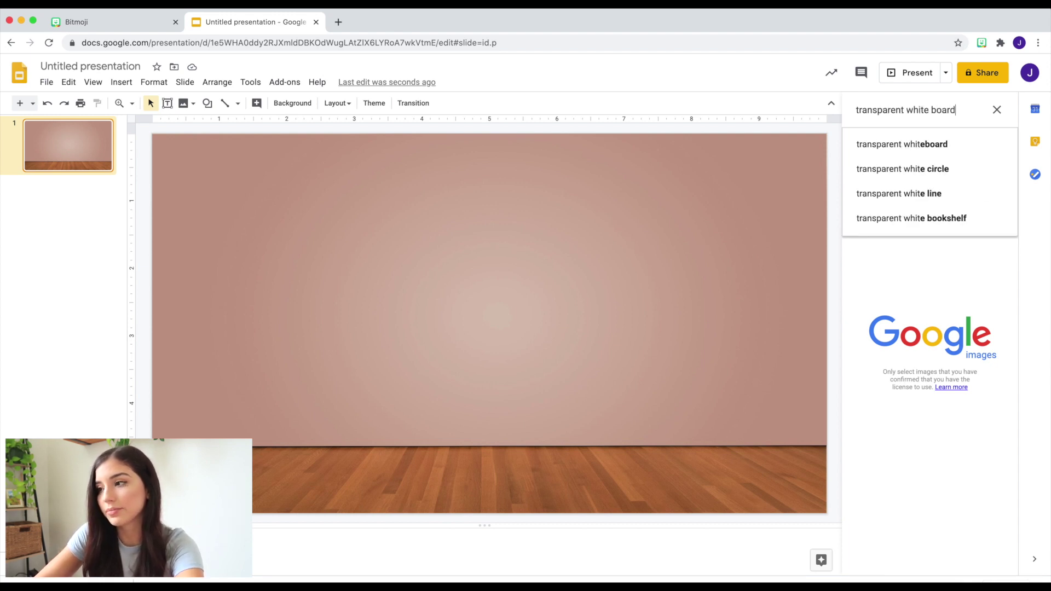
key("Return")
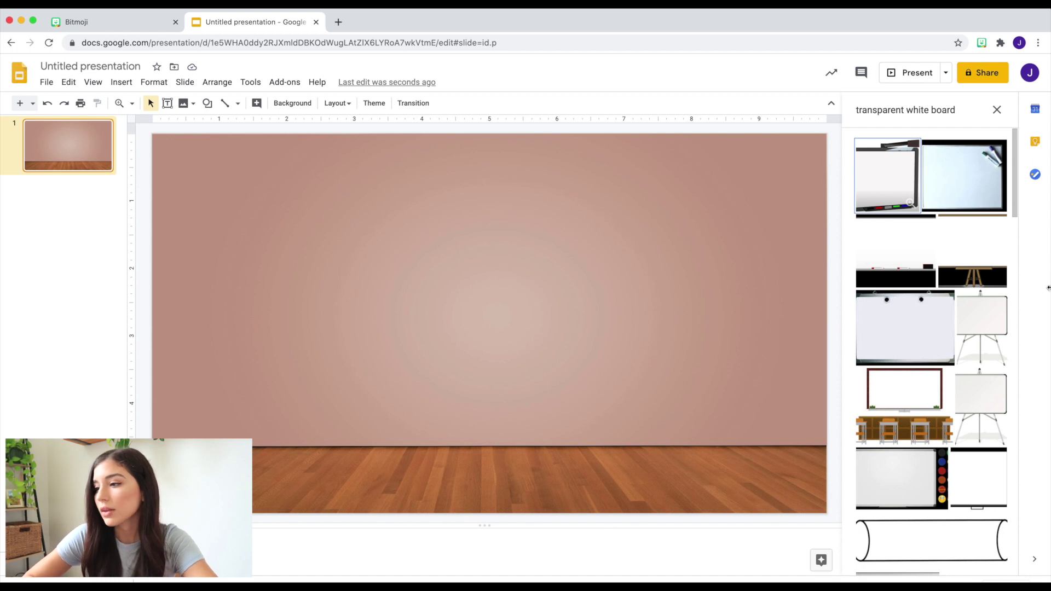
- Browse the whiteboard images and insert the brown-framed whiteboard on a three-legged stand
scroll(897, 465, "down", 10)
scroll(897, 464, "down", 8)
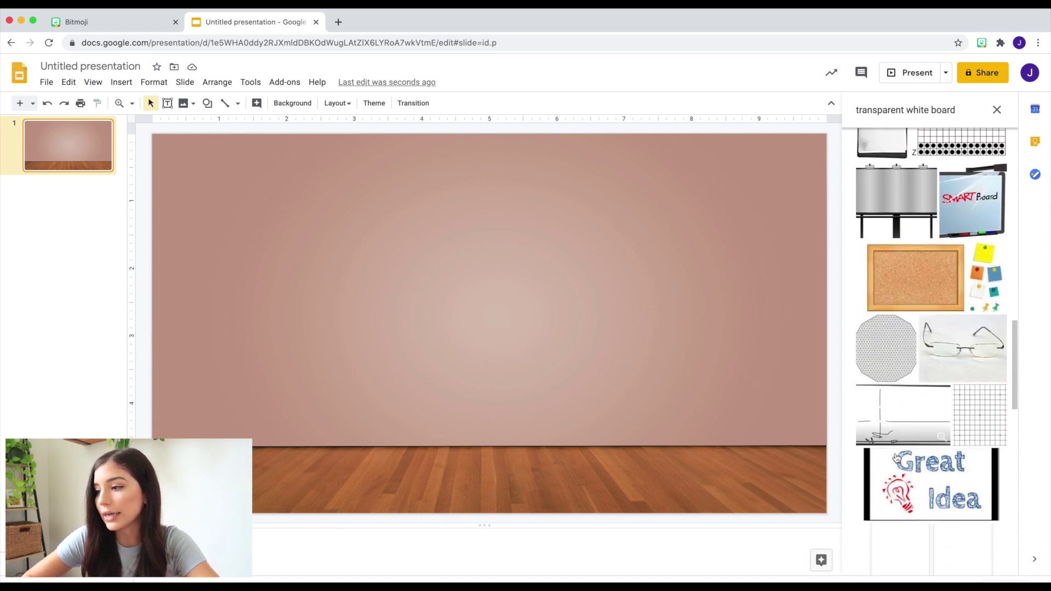
scroll(897, 459, "down", 4)
scroll(896, 458, "up", 2)
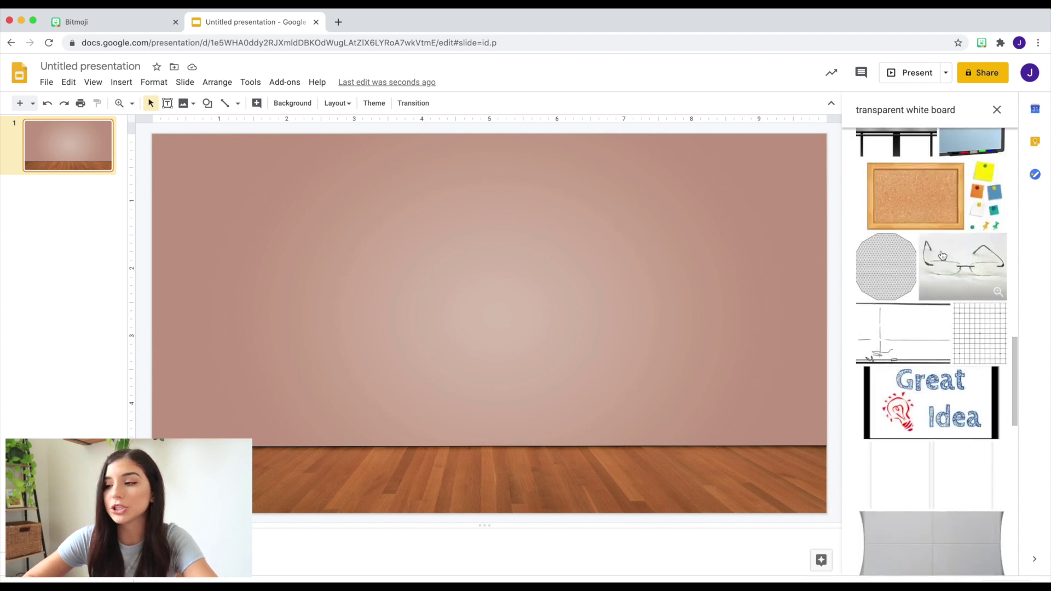
scroll(894, 420, "down", 6)
scroll(895, 420, "up", 4)
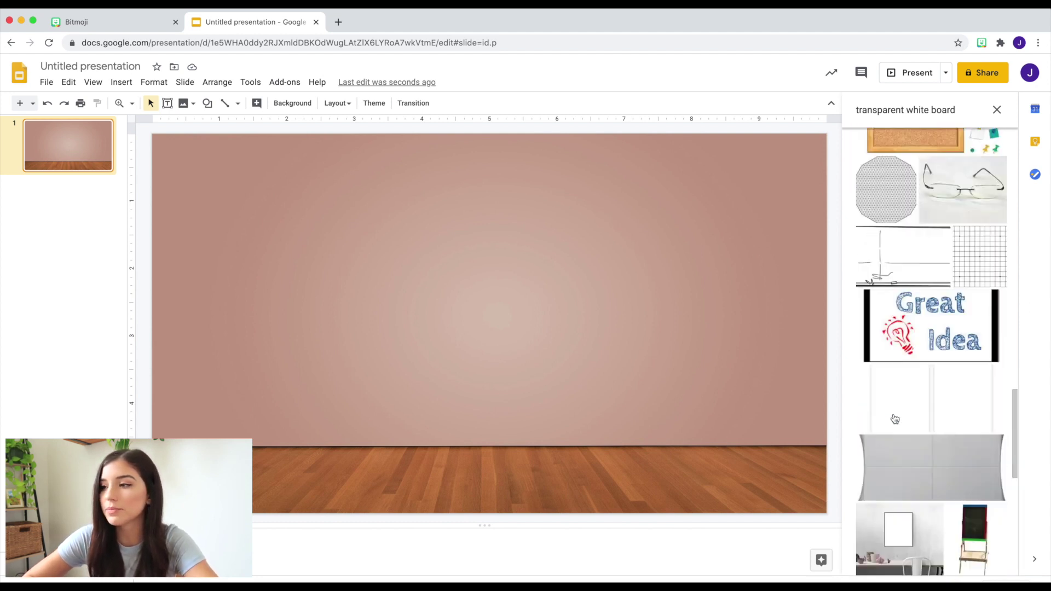
scroll(895, 419, "up", 15)
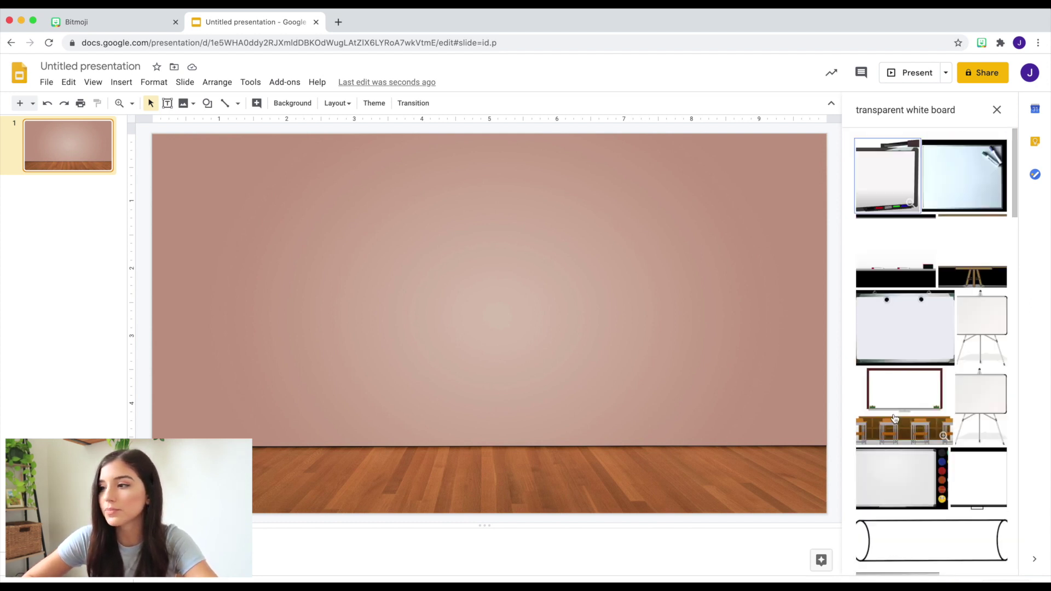
left_click(993, 273)
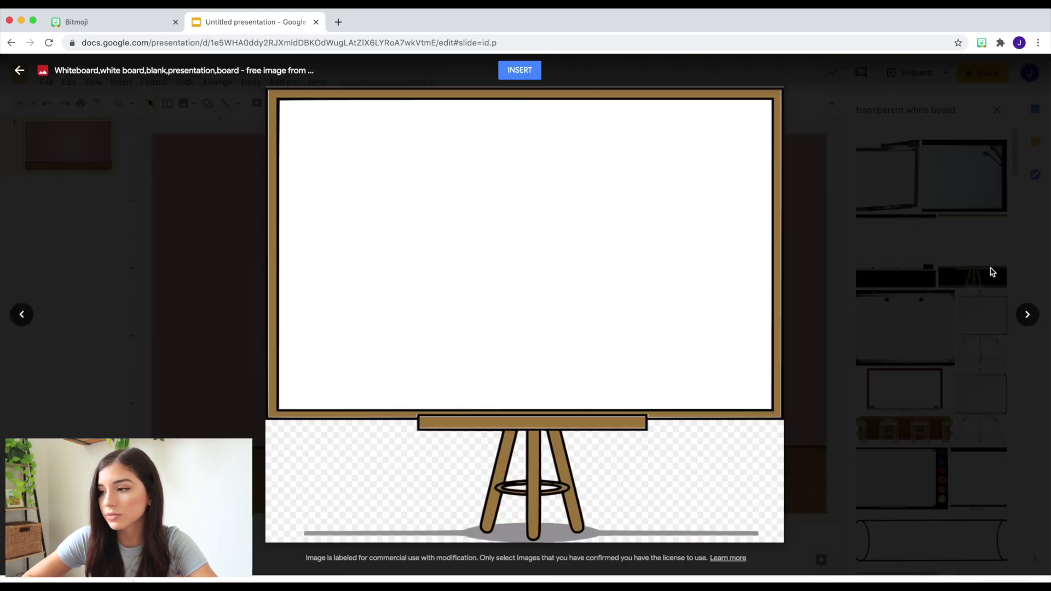
left_click(532, 76)
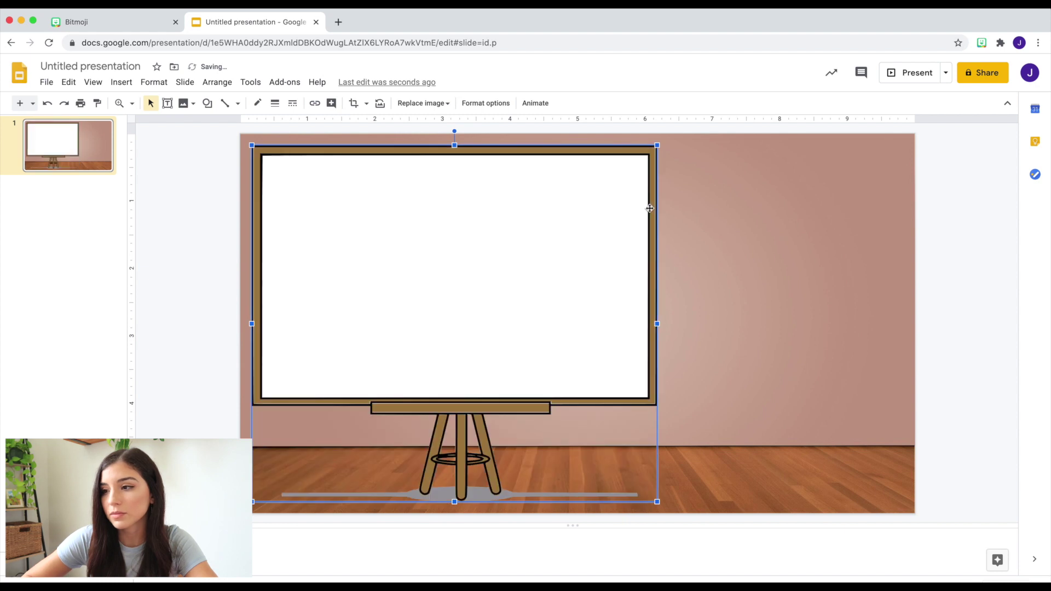
- Shrink the whiteboard to about 4.3 inches wide and centre it on the slide with its legs standing on the floor
left_click_drag(657, 145, 543, 247)
left_click(482, 330)
left_click_drag(482, 330, 607, 322)
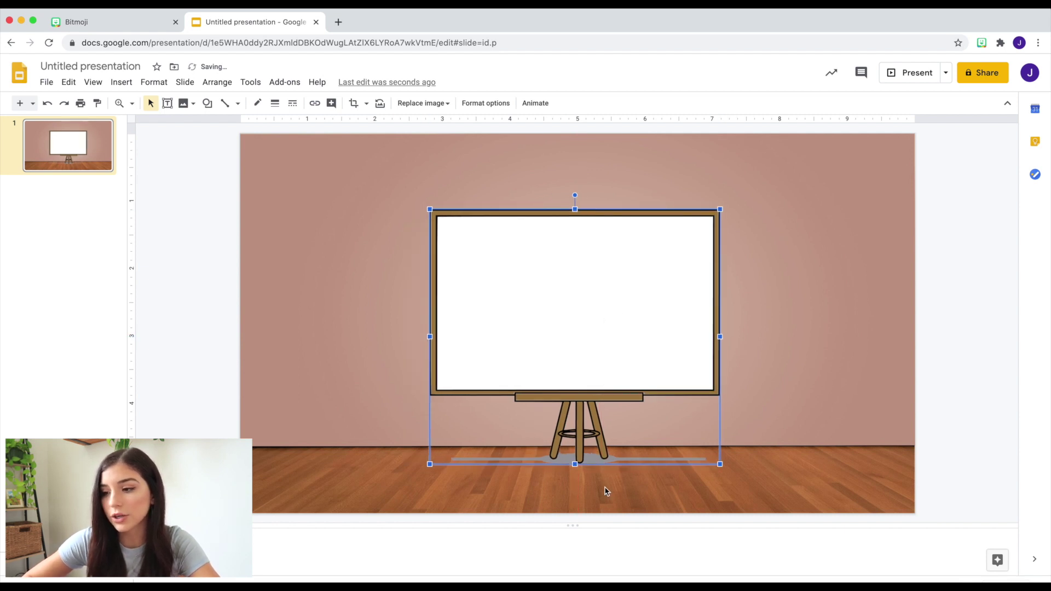
left_click_drag(582, 371, 580, 348)
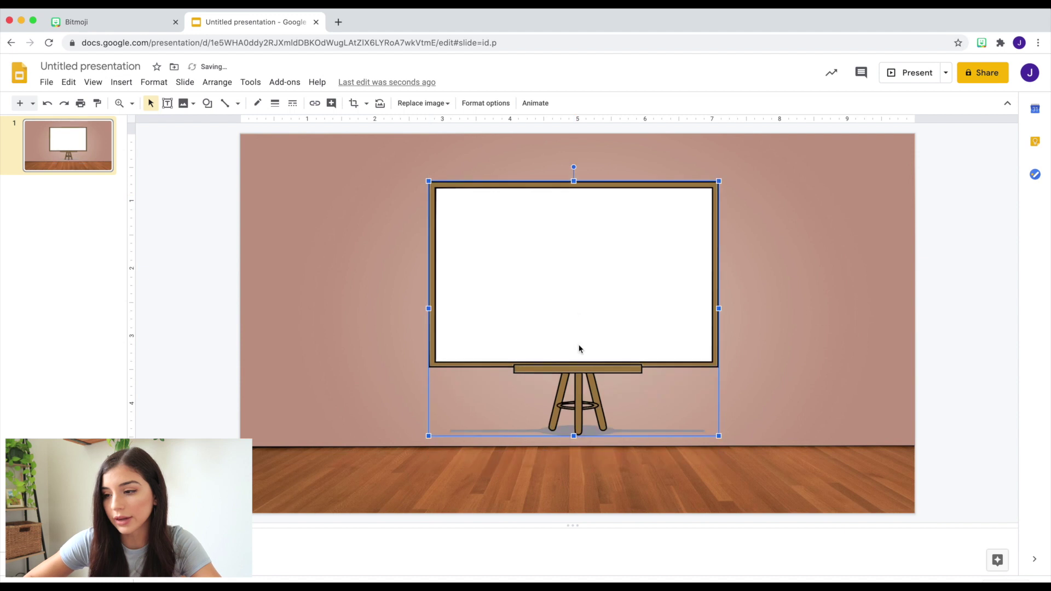
left_click(579, 487)
left_click_drag(587, 290, 589, 319)
left_click(372, 404)
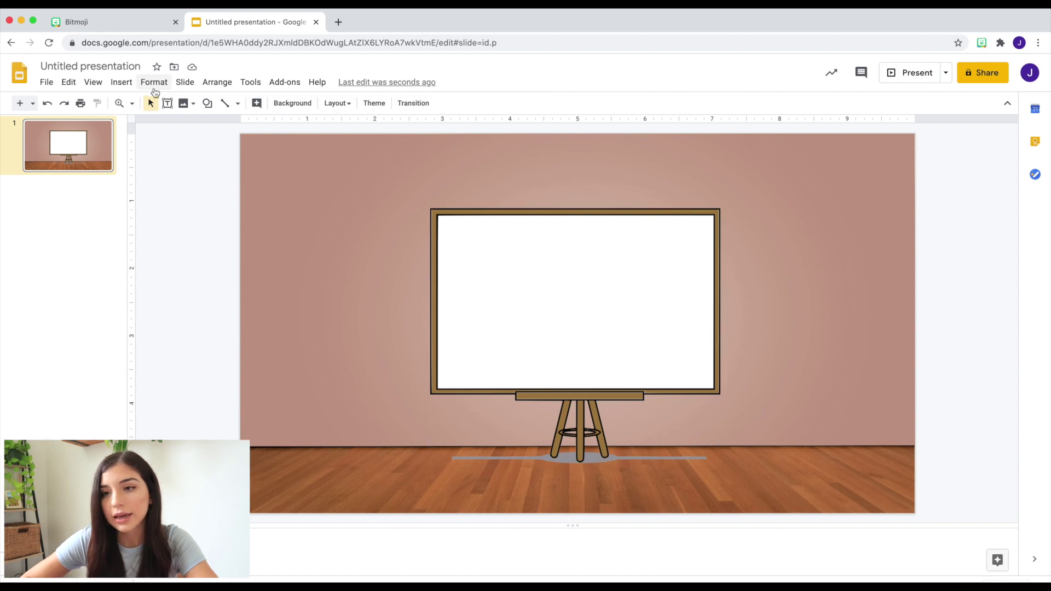
- Search the web for "transparent clock" images to insert on the slide
left_click(122, 82)
mouse_move(164, 103)
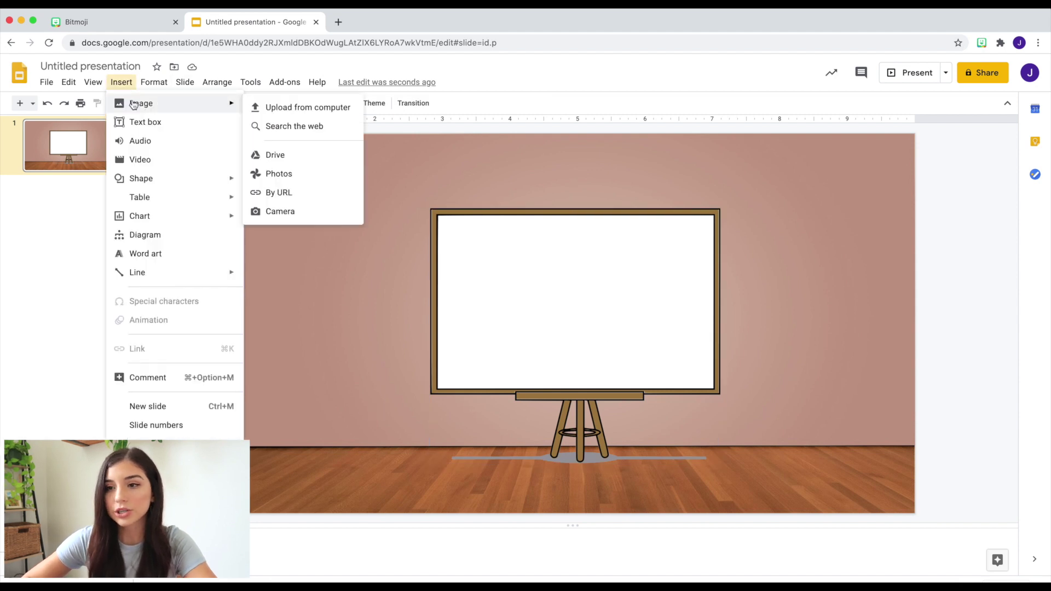
left_click(301, 125)
left_click_drag(957, 111, 907, 110)
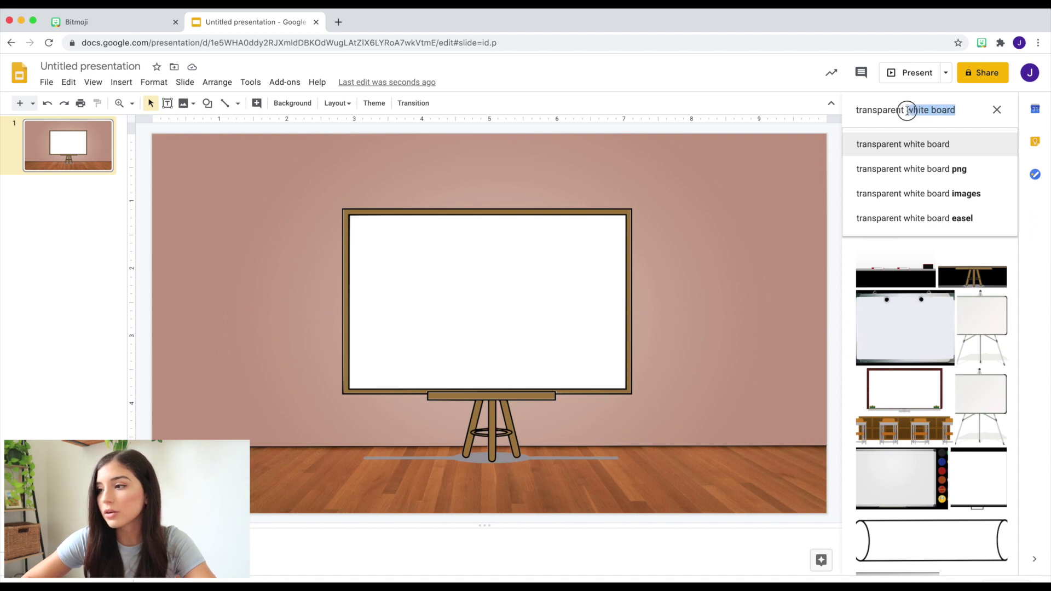
type("clock")
key("Return")
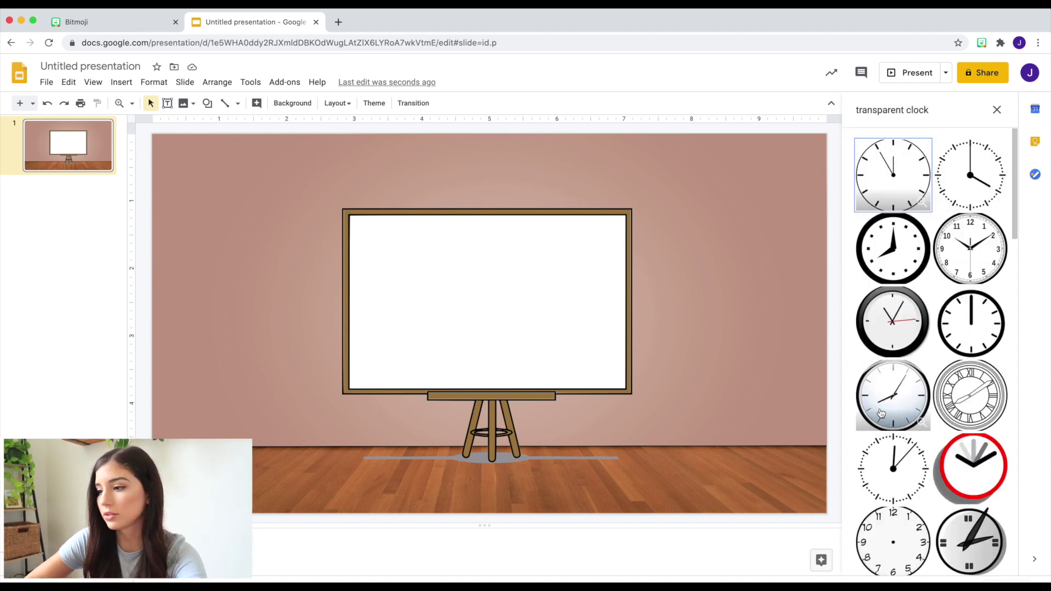
- Insert the black-rimmed round clock with the red second hand and centre it on the wall above the whiteboard
left_click(906, 320)
left_click(982, 562)
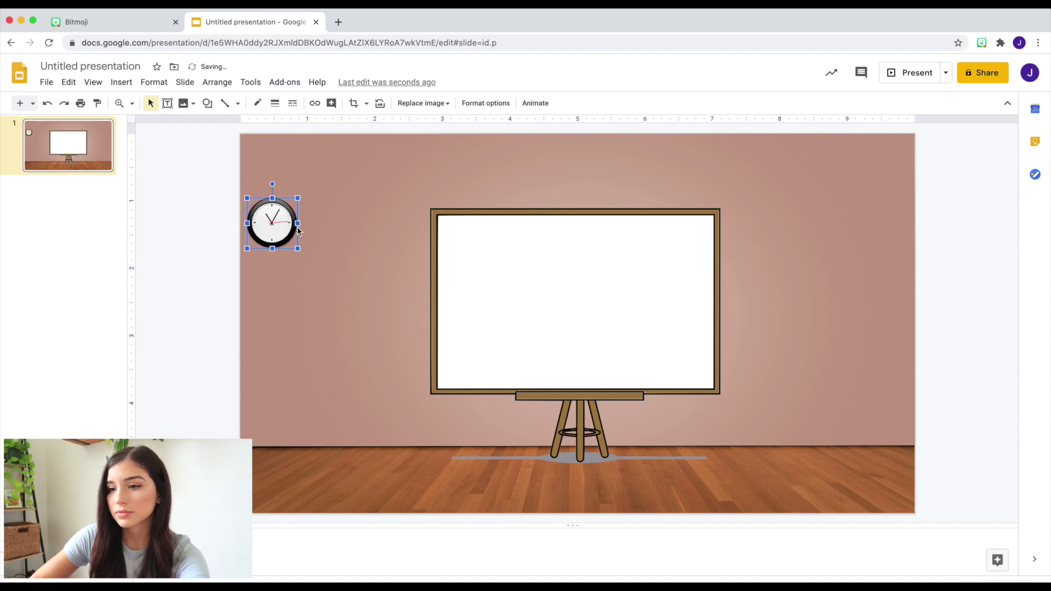
left_click_drag(581, 184, 585, 186)
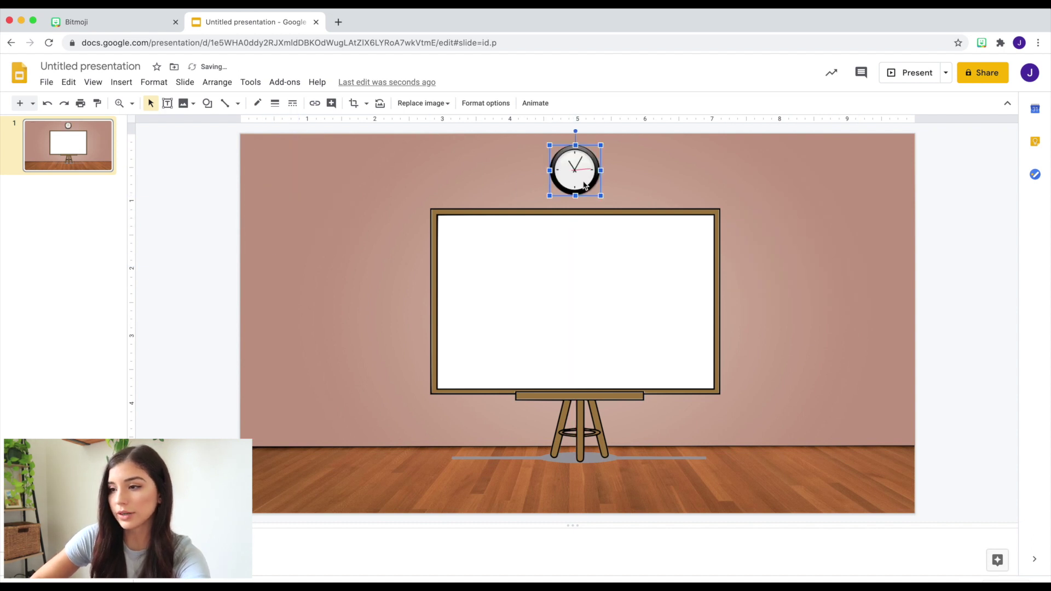
left_click(371, 339)
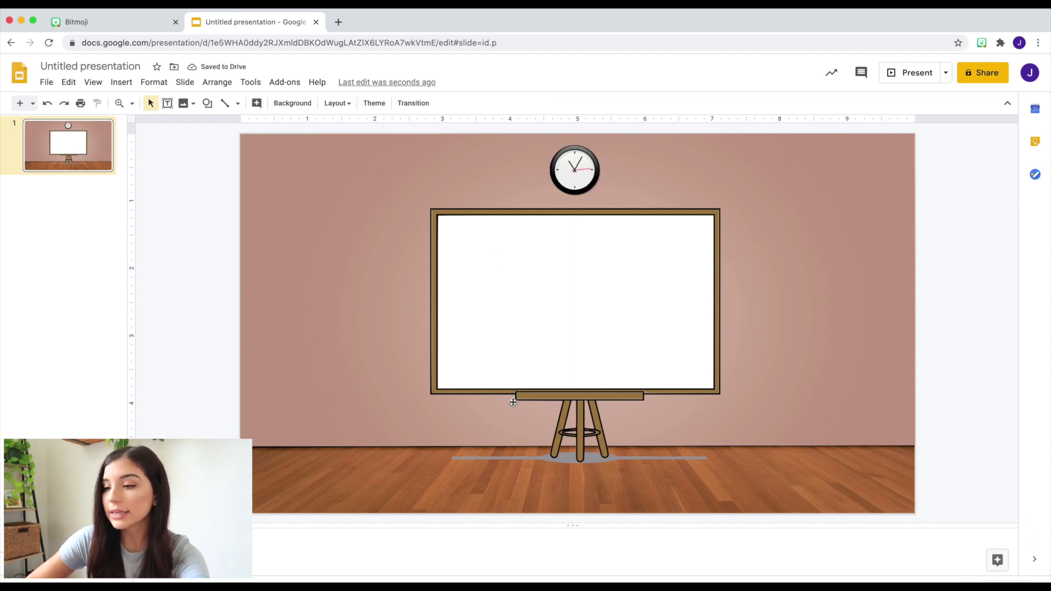
- Start adding a link to the clock image
left_click(572, 174)
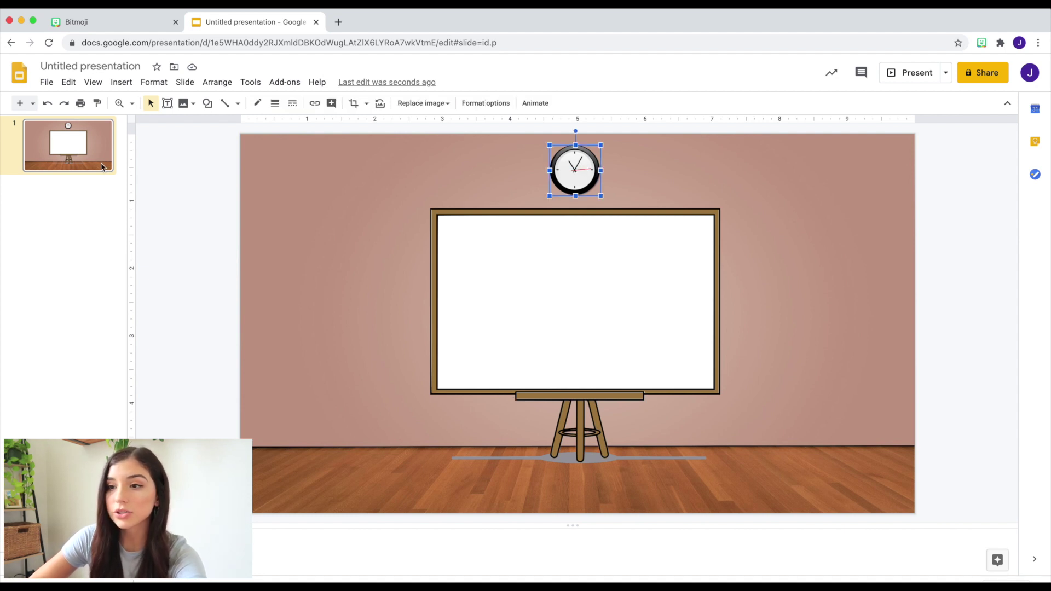
left_click(124, 83)
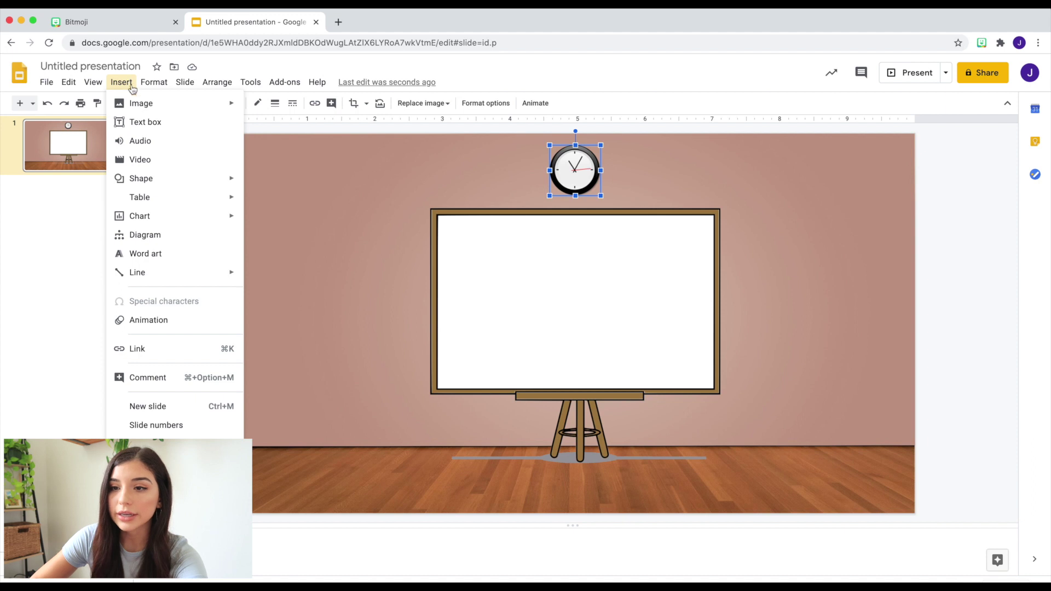
left_click(149, 350)
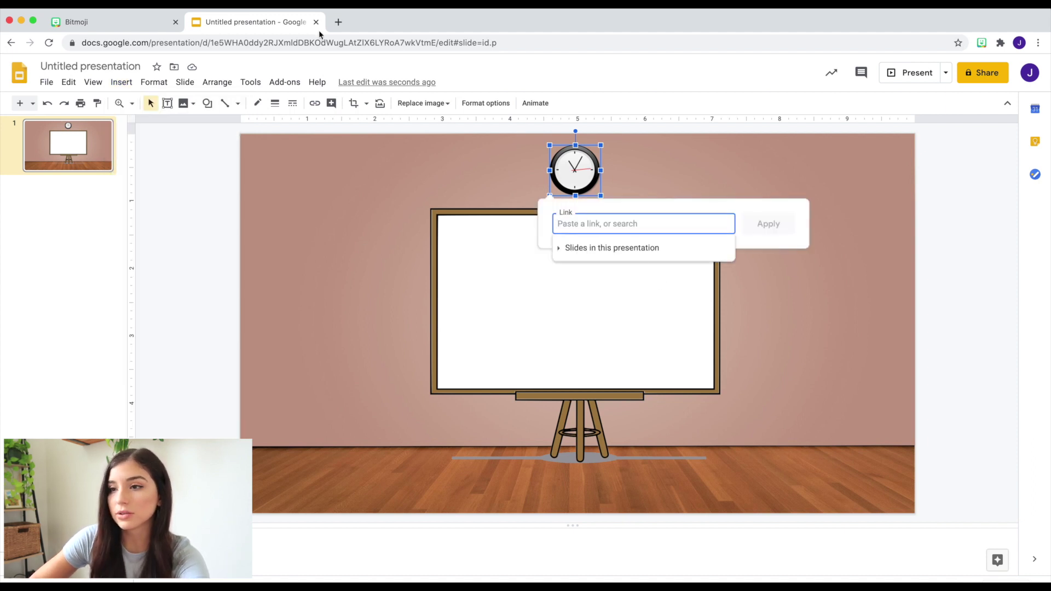
- Search for "clock games" in a new browser tab, open the ABCya telling-time game and copy its web address
left_click(339, 23)
type("clock")
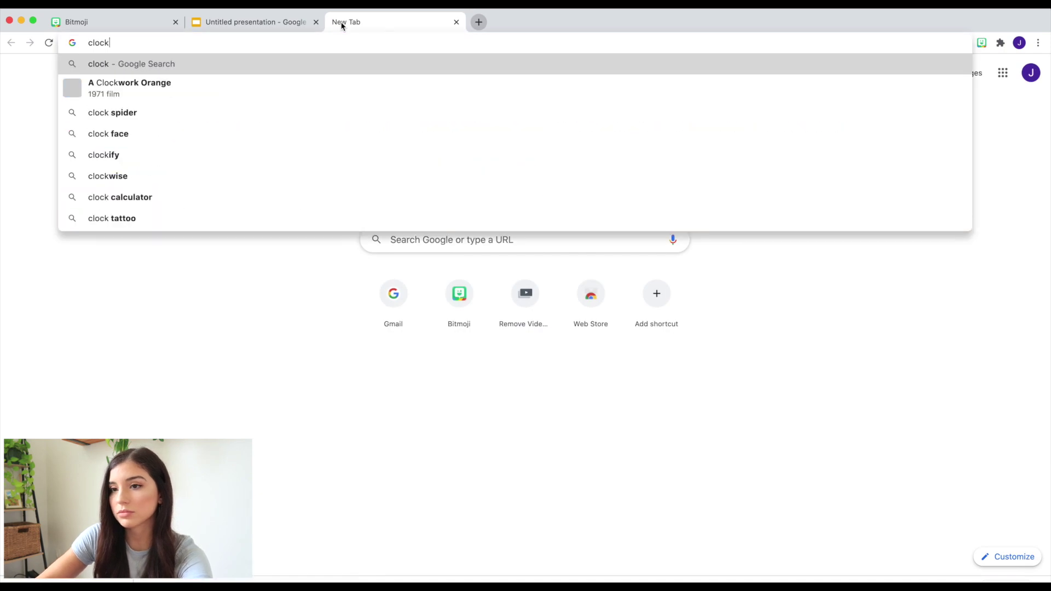
type(" games")
key("Return")
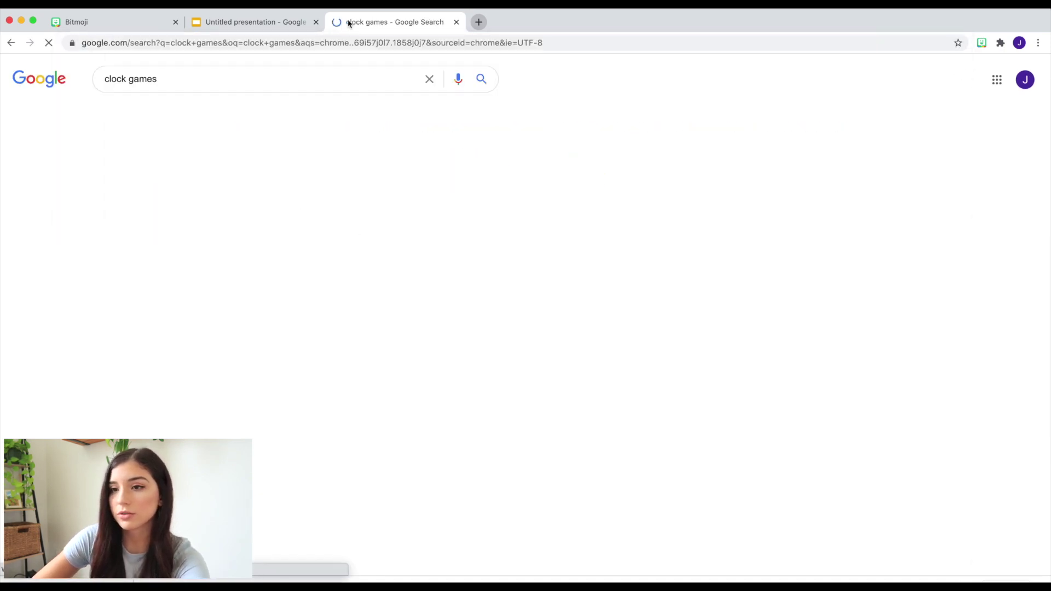
left_click(164, 176)
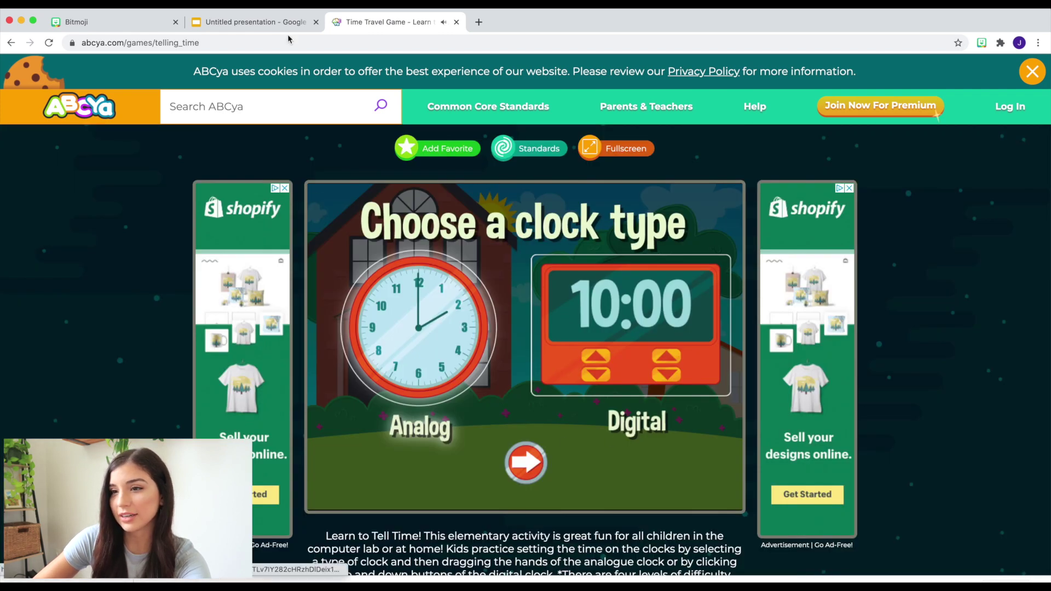
left_click(176, 43)
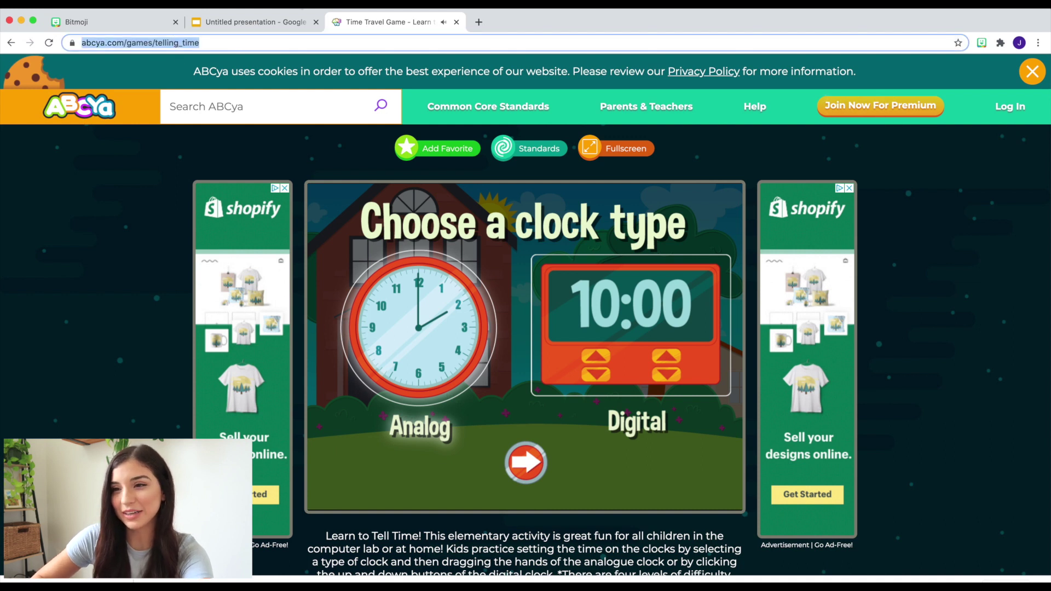
left_click(277, 24)
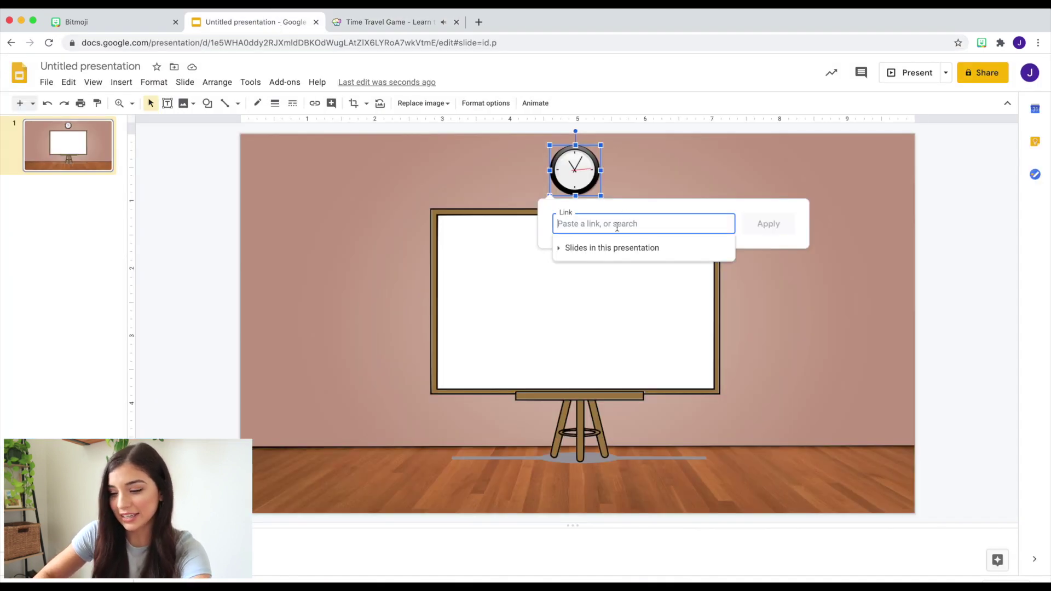
type("https://www.abcya.com/games/telling_time")
left_click(769, 222)
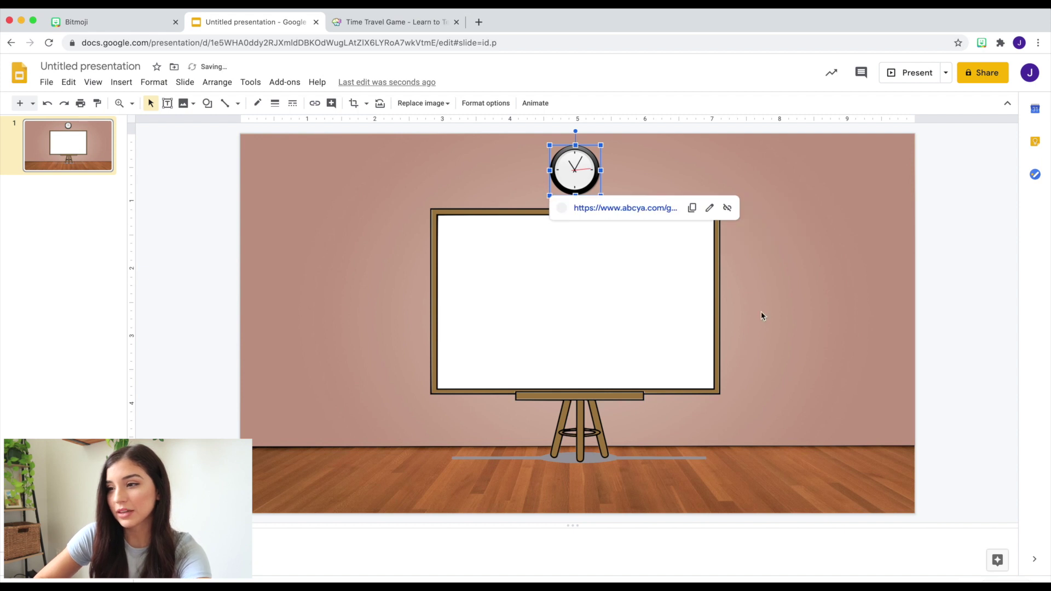
left_click(770, 330)
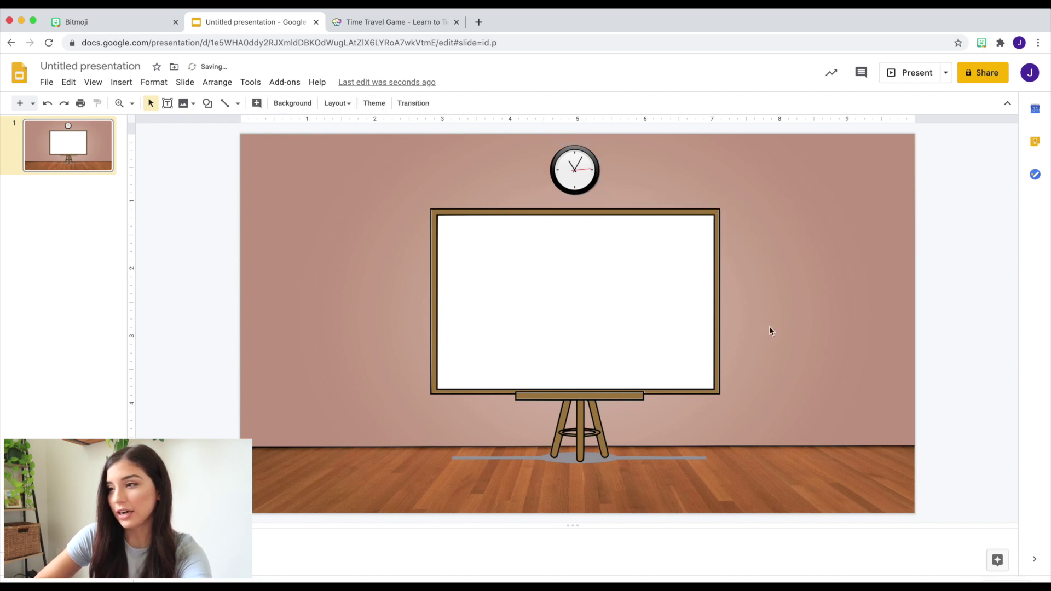
- Find the pointing-up hand Bitmoji by searching "pointing", add it to the slide and shrink it to about 1.5 inches wide
left_click(982, 44)
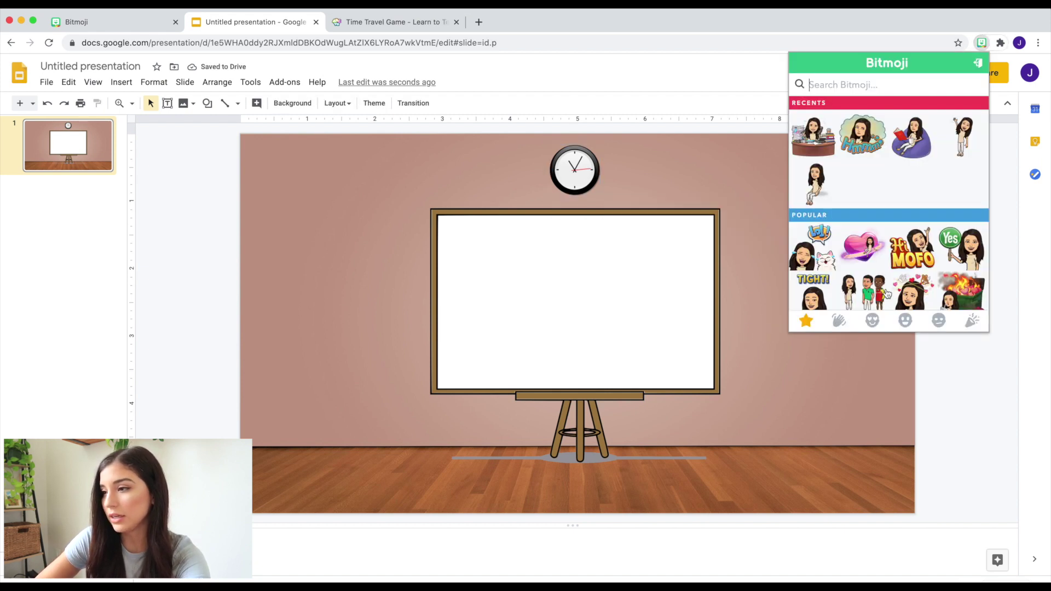
type("pointing")
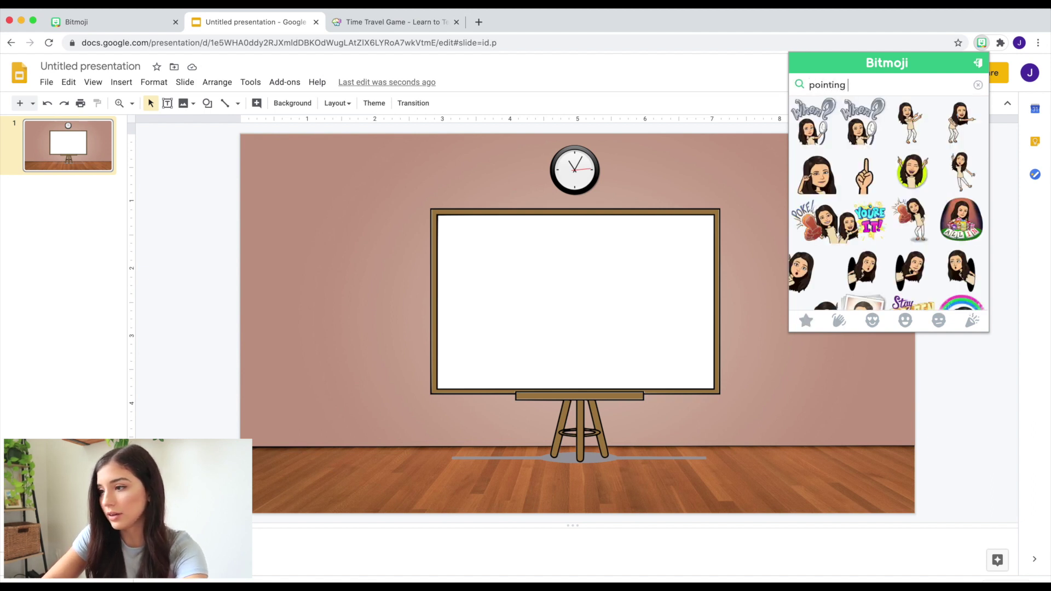
left_click_drag(863, 122, 573, 238)
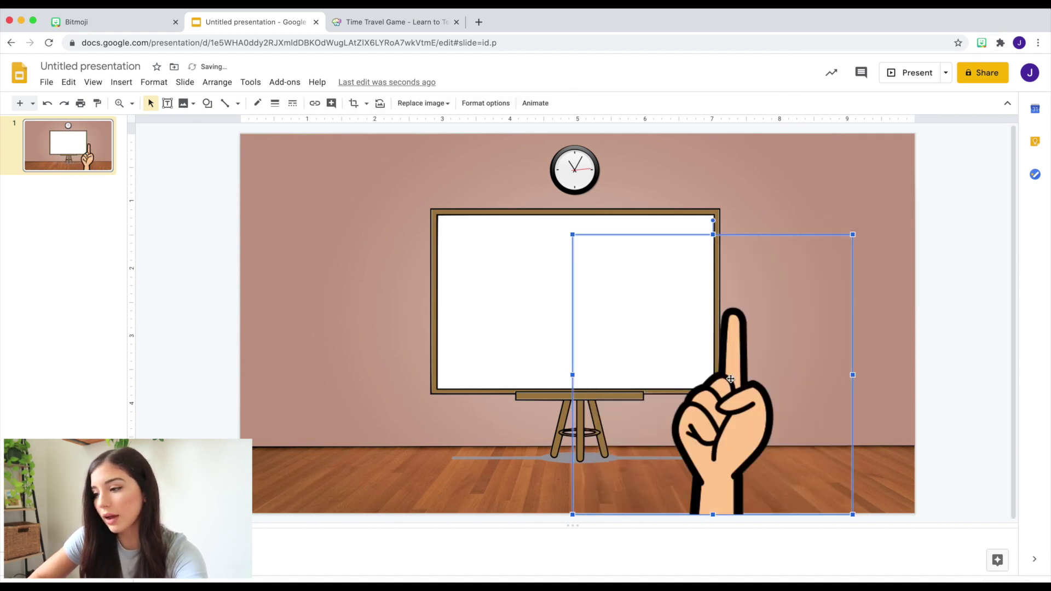
left_click_drag(854, 516, 673, 334)
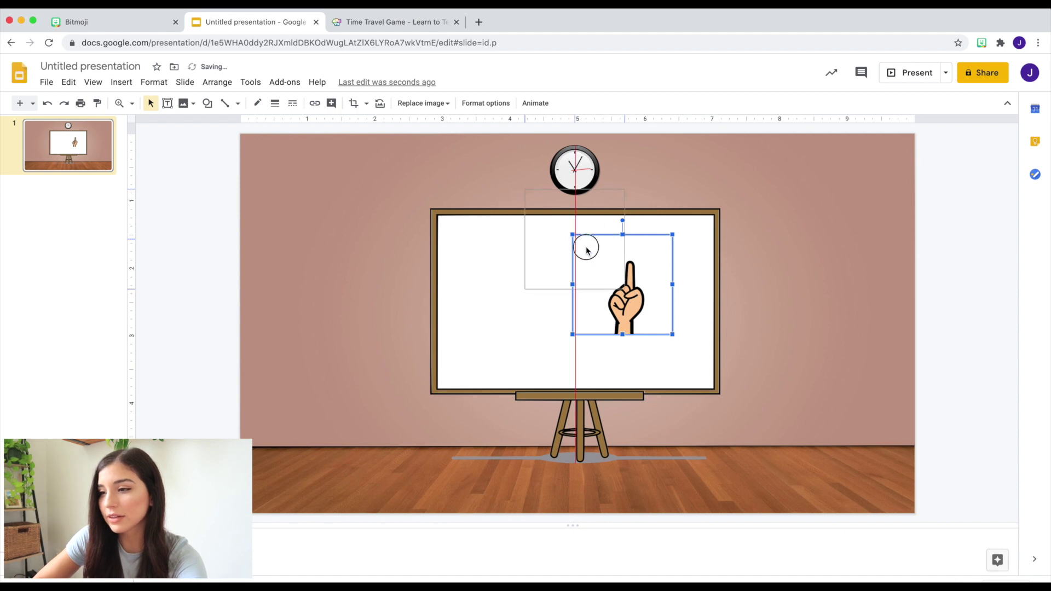